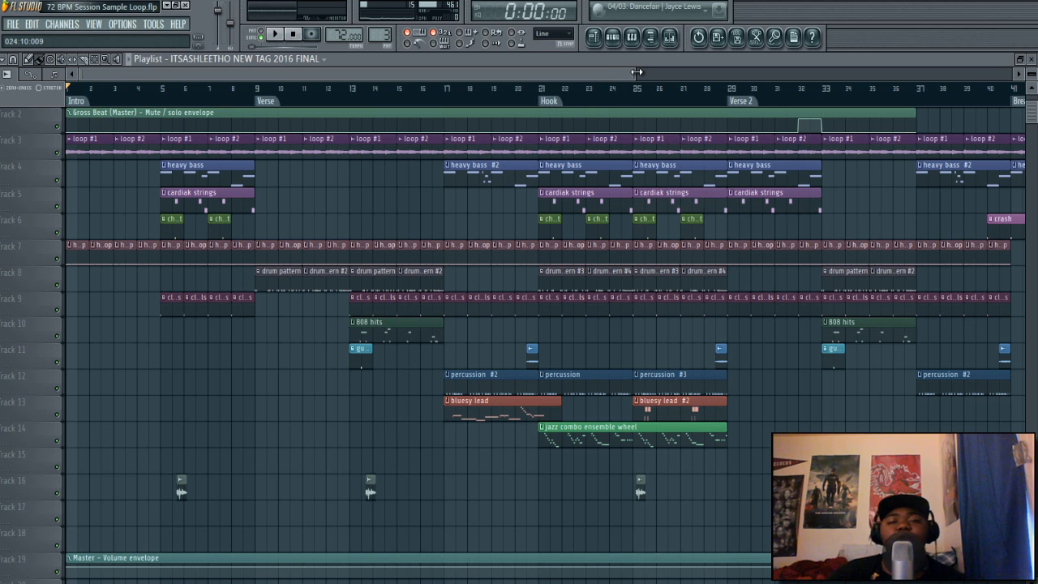
# Step: Open the Loop 23 channel's Slicex from the channel rack and audition the original sample and its two marker slices
pyautogui.moveTo(637, 75); pyautogui.dragTo(248, 99)
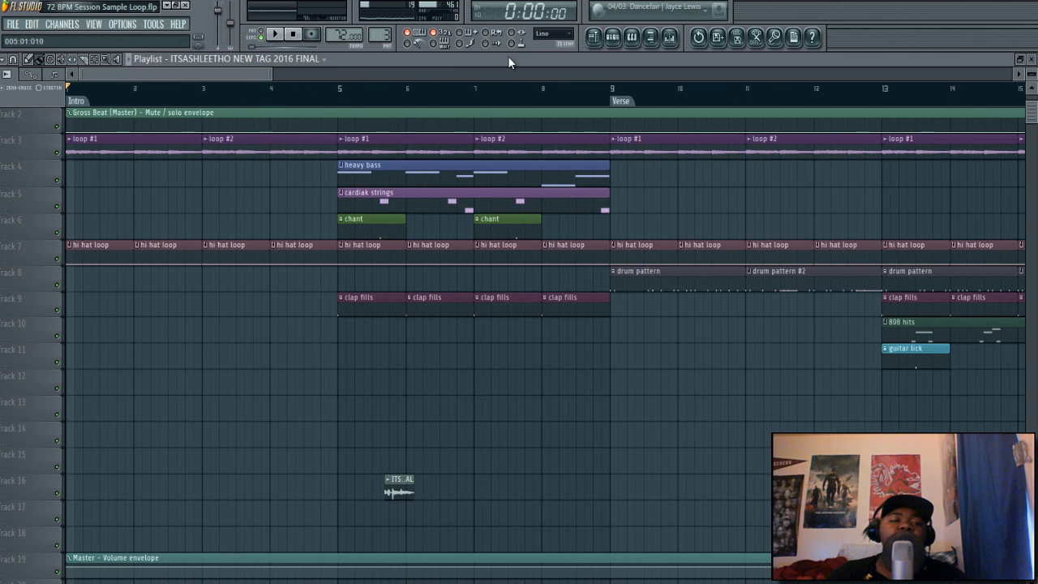
pyautogui.click(614, 37)
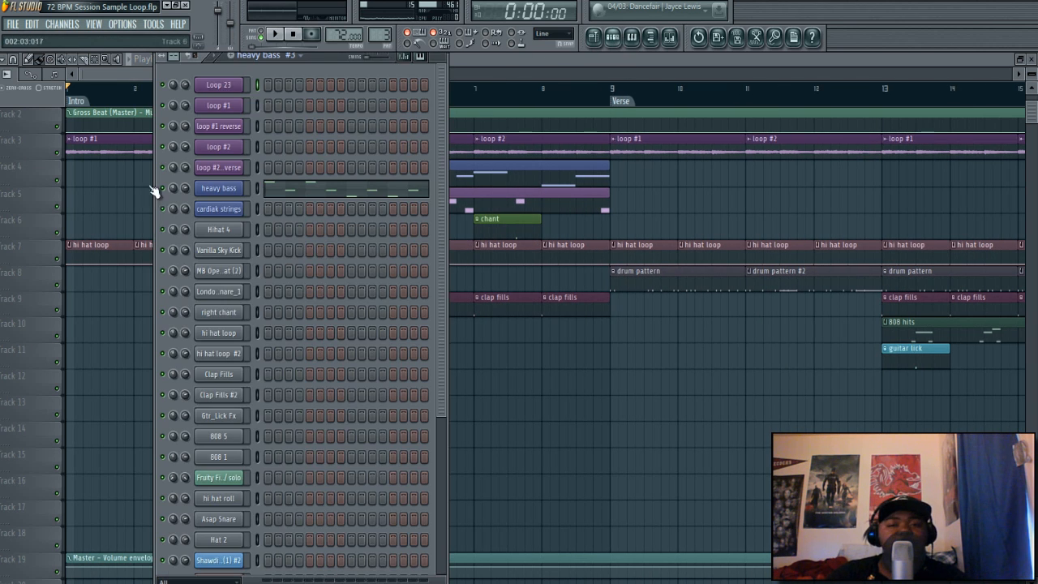
pyautogui.click(223, 87)
pyautogui.click(241, 162)
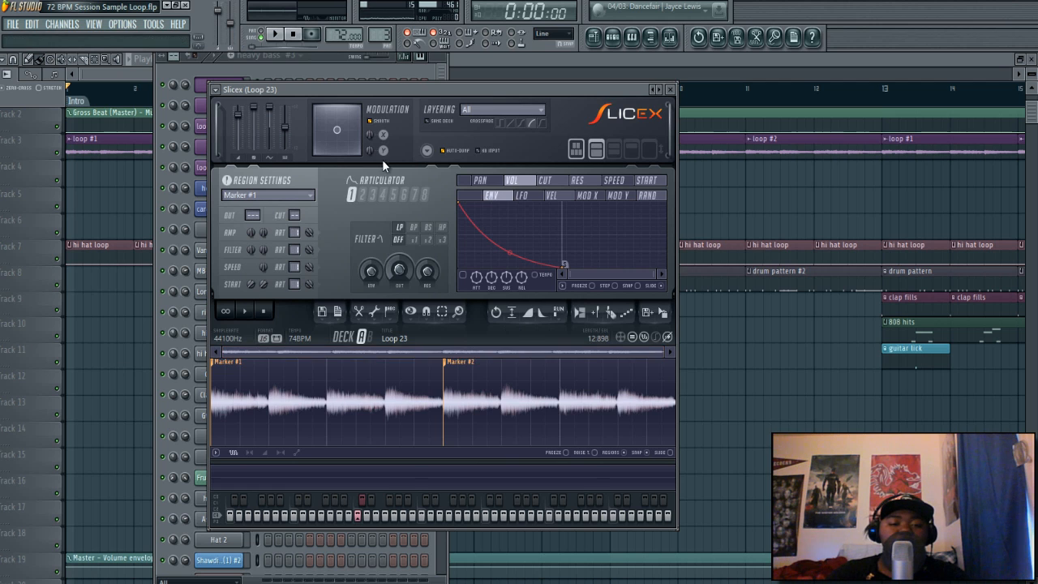
pyautogui.moveTo(445, 89); pyautogui.dragTo(478, 81)
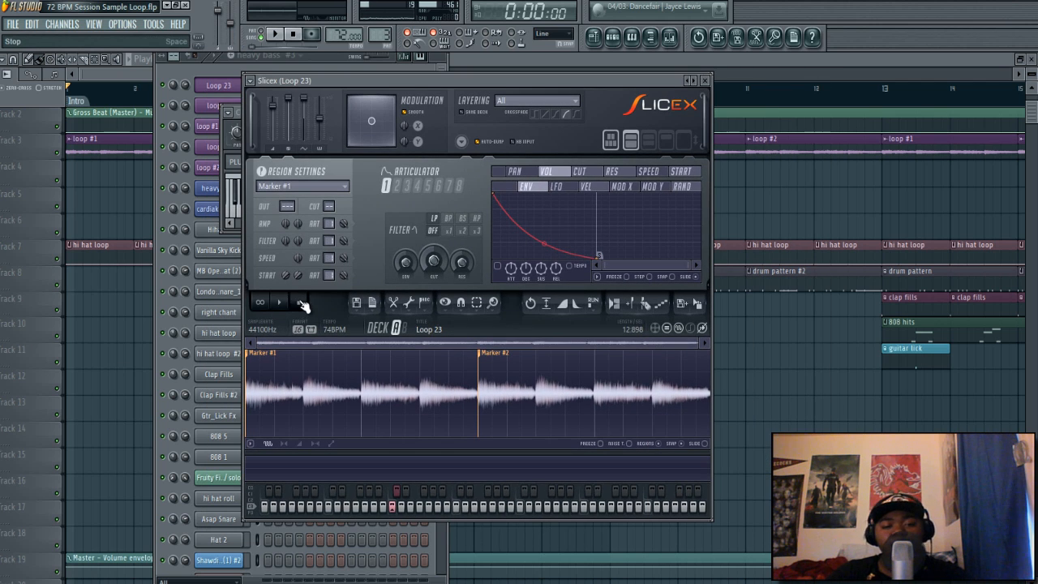
pyautogui.click(284, 303)
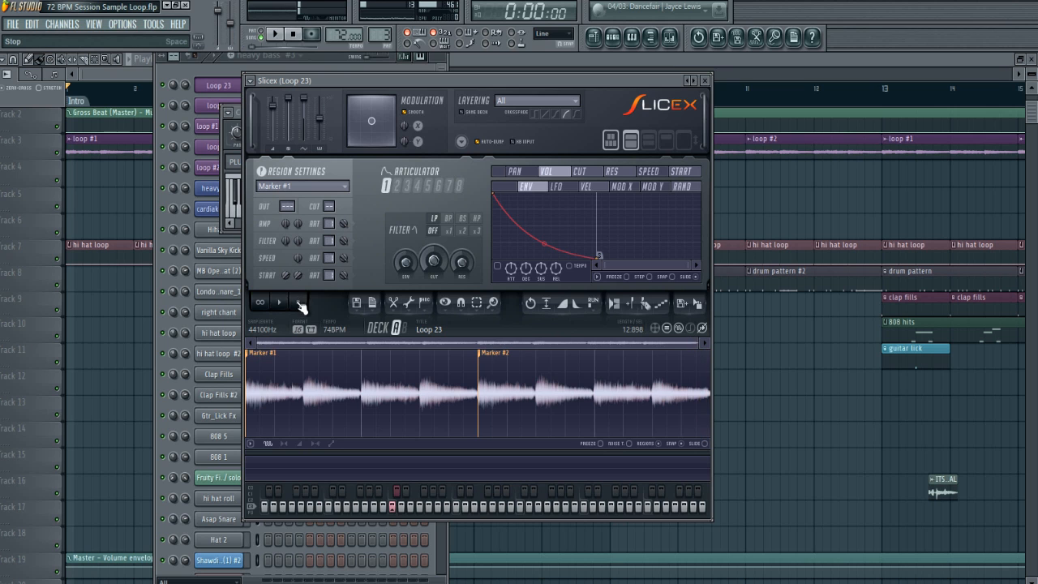
pyautogui.click(705, 81)
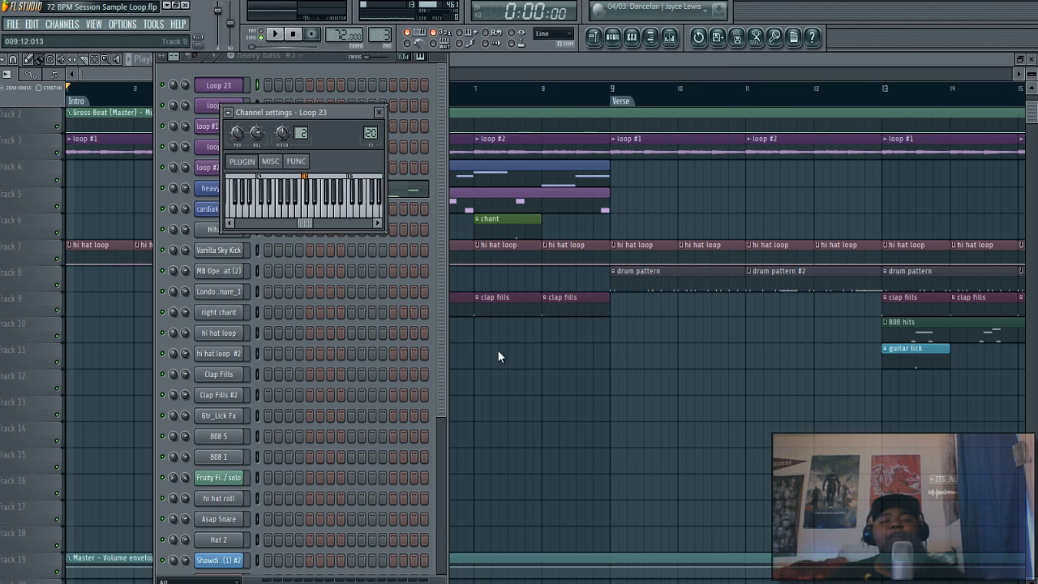
pyautogui.click(372, 114)
# Step: Review the sample settings of the loop #1 and loop #1 reverse channels, including the Reverse effect
pyautogui.click(221, 107)
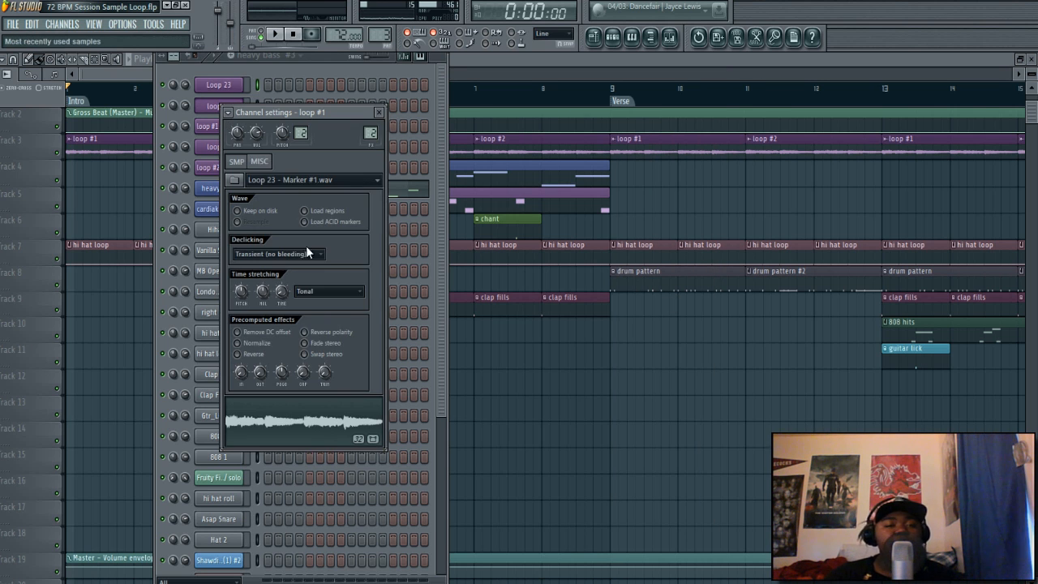
pyautogui.click(378, 113)
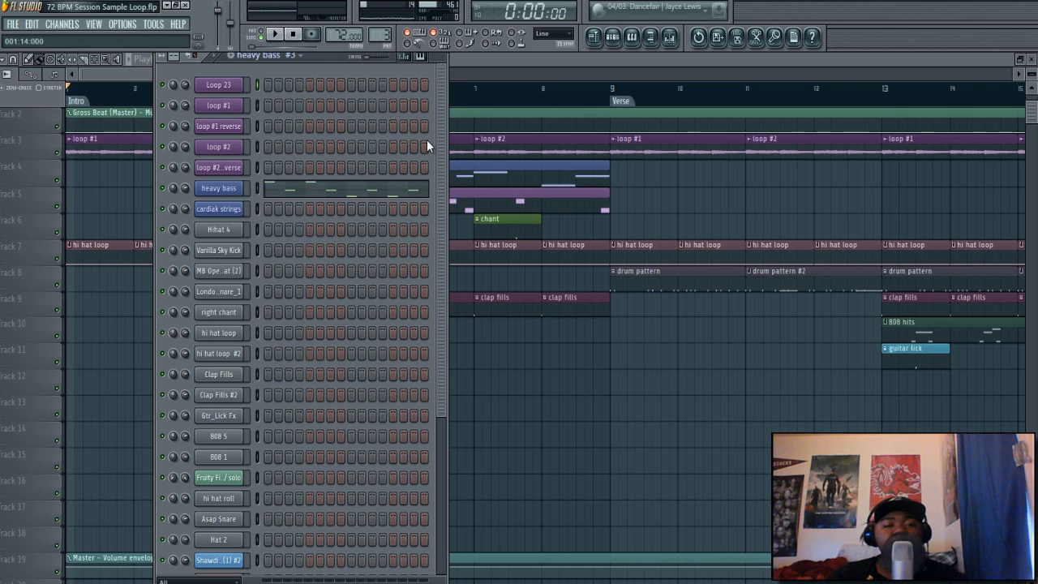
pyautogui.click(219, 130)
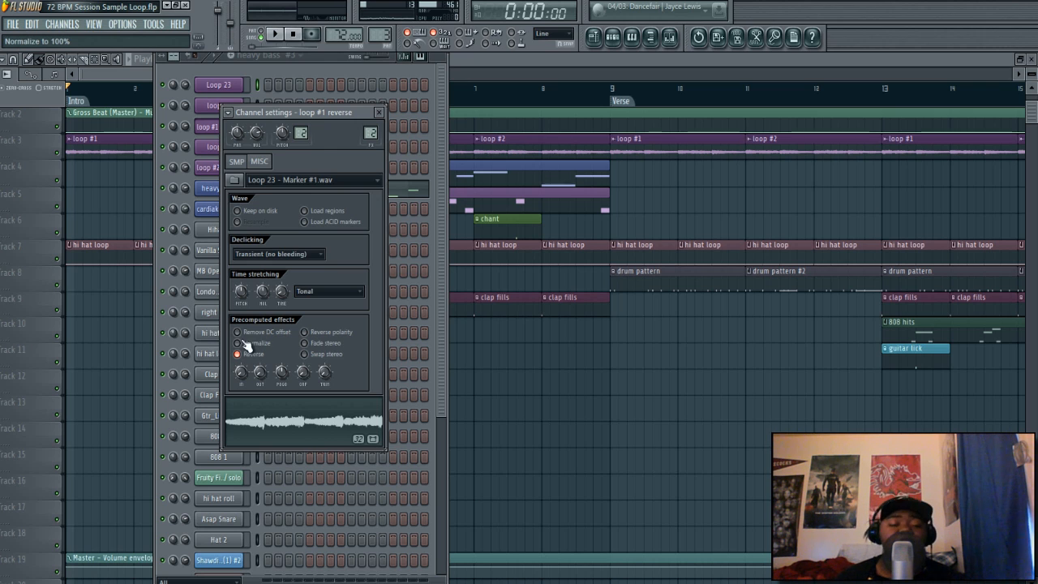
pyautogui.click(378, 113)
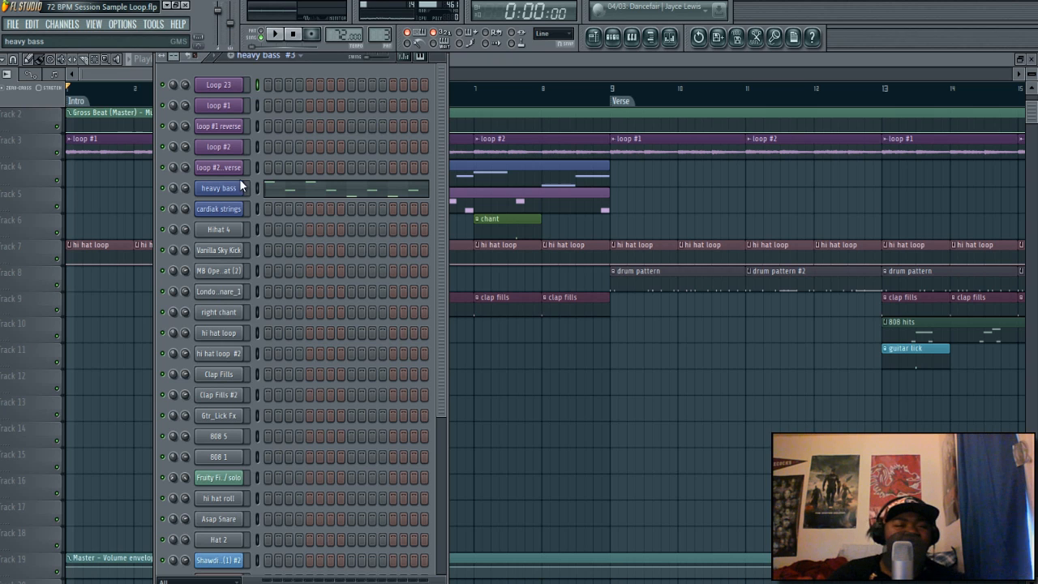
pyautogui.click(229, 128)
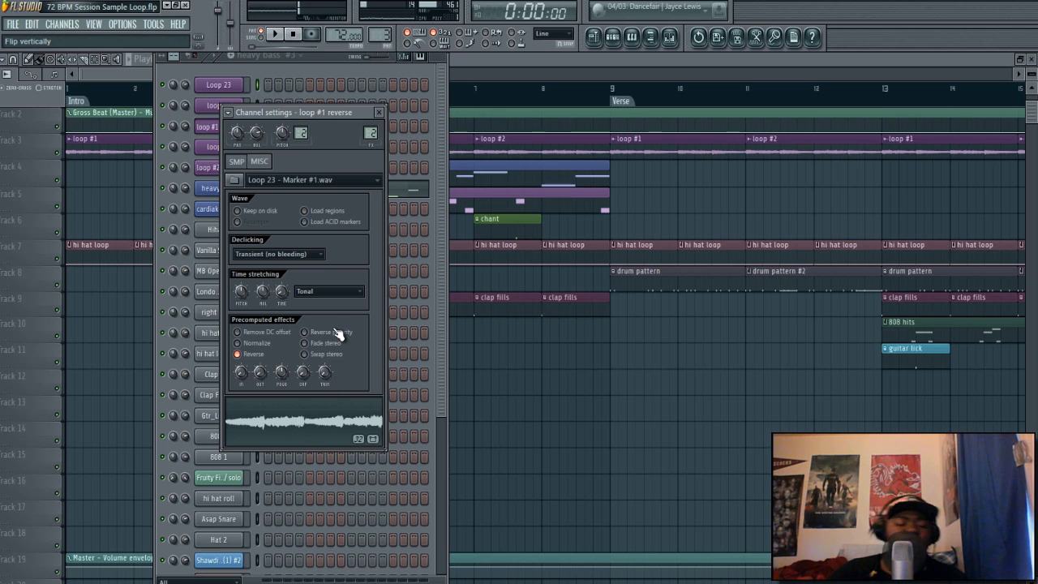
pyautogui.press('XF86AudioLowerVolume')
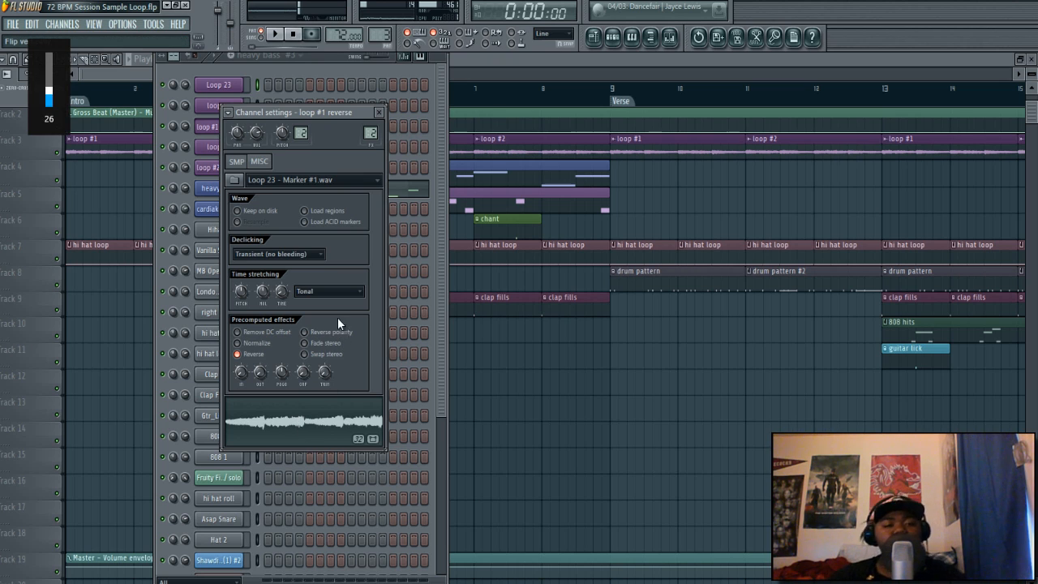
pyautogui.click(379, 112)
# Step: Check the loop #2 reverse channel's precomputed effects, and hide the channel rack
pyautogui.click(220, 169)
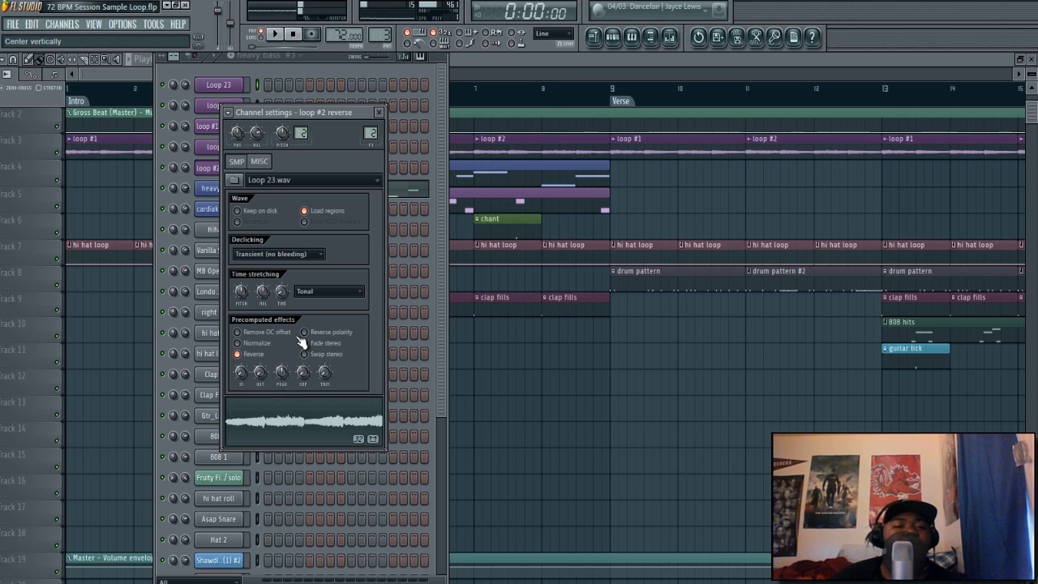
pyautogui.click(378, 113)
pyautogui.press('F6')
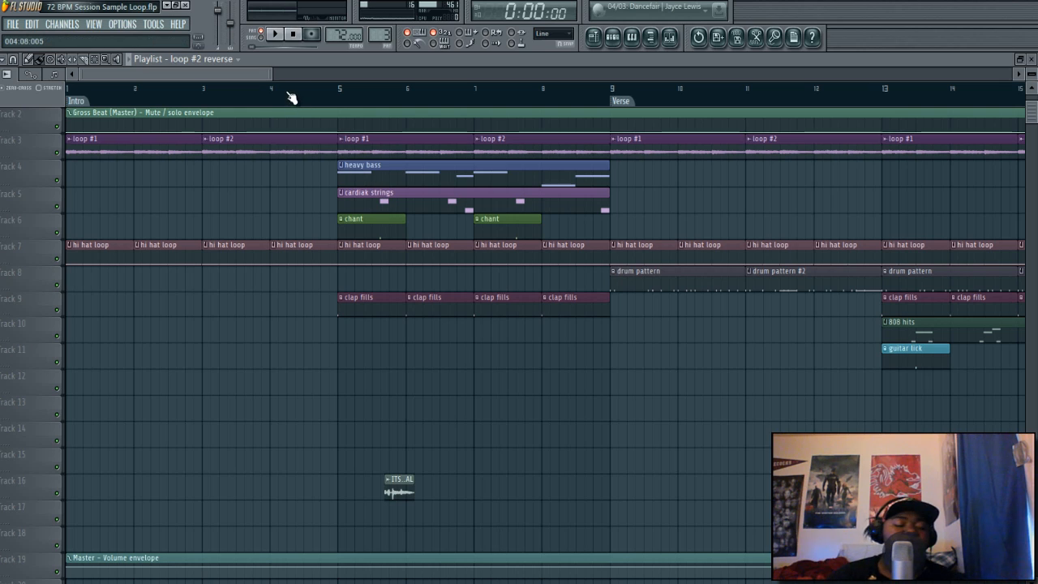
# Step: Set the playlist snap to Bar and select the second half of the intro, from bar 5 up to bar 9
pyautogui.moveTo(271, 74)
pyautogui.mouseDown()
pyautogui.moveTo(933, 108)
pyautogui.moveTo(217, 136)
pyautogui.mouseUp()
pyautogui.doubleClick(79, 101)
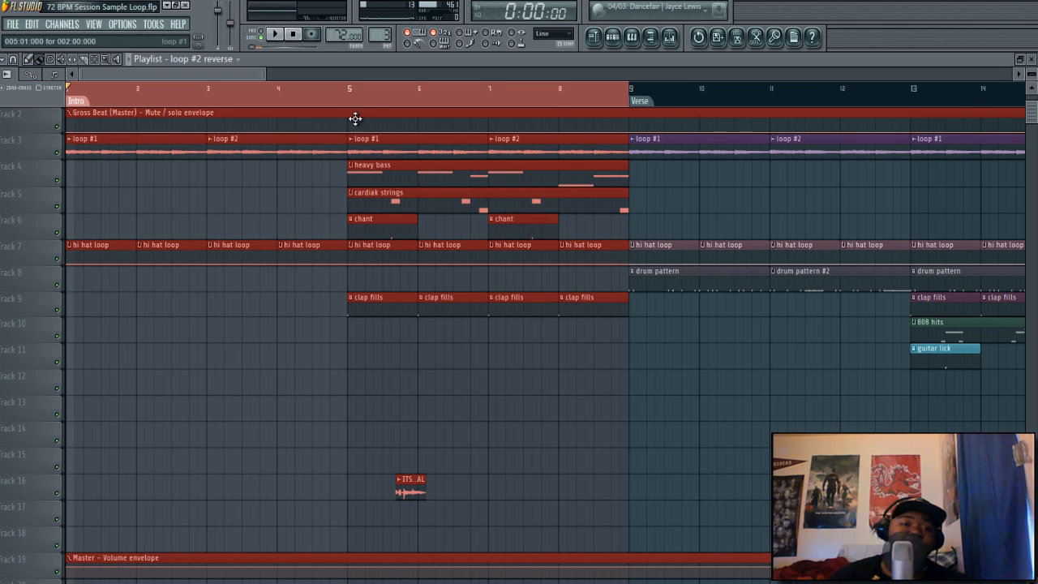
pyautogui.click(351, 89)
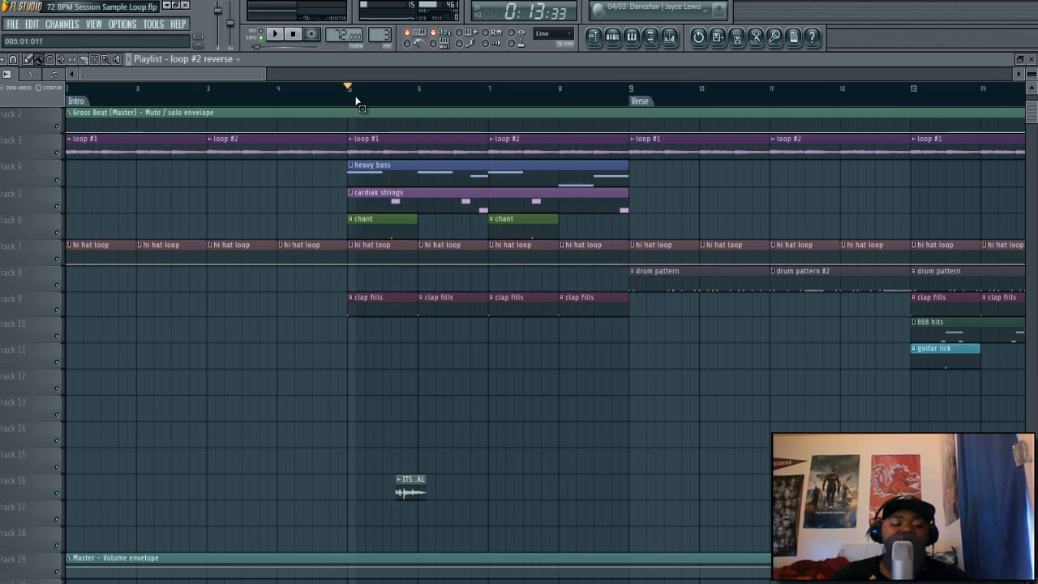
pyautogui.moveTo(355, 99); pyautogui.dragTo(630, 111)
pyautogui.keyDown('ctrl'); pyautogui.click(576, 104); pyautogui.keyUp('ctrl')
pyautogui.click(15, 60)
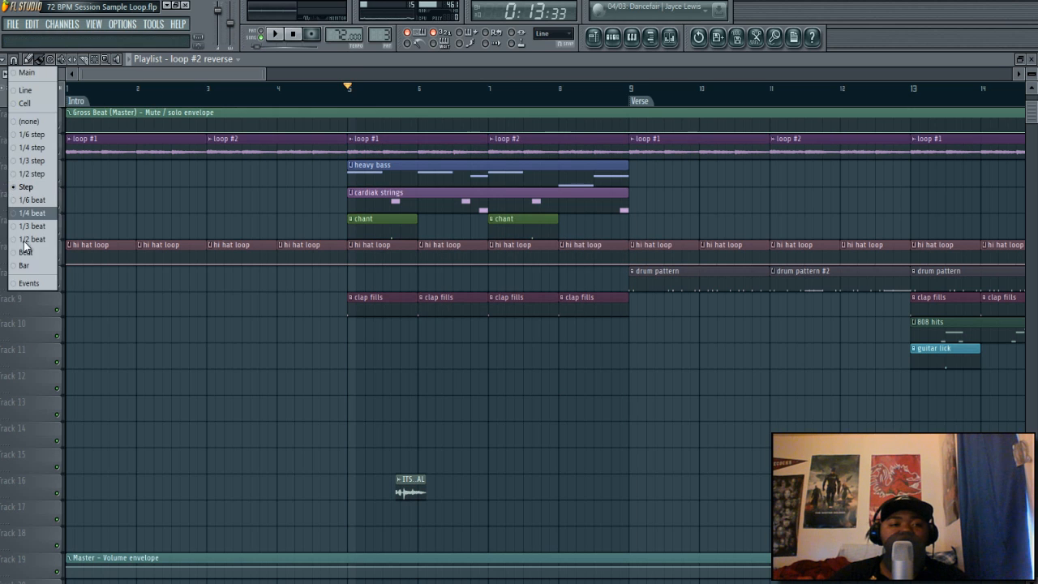
pyautogui.click(23, 265)
pyautogui.moveTo(353, 98); pyautogui.dragTo(614, 111)
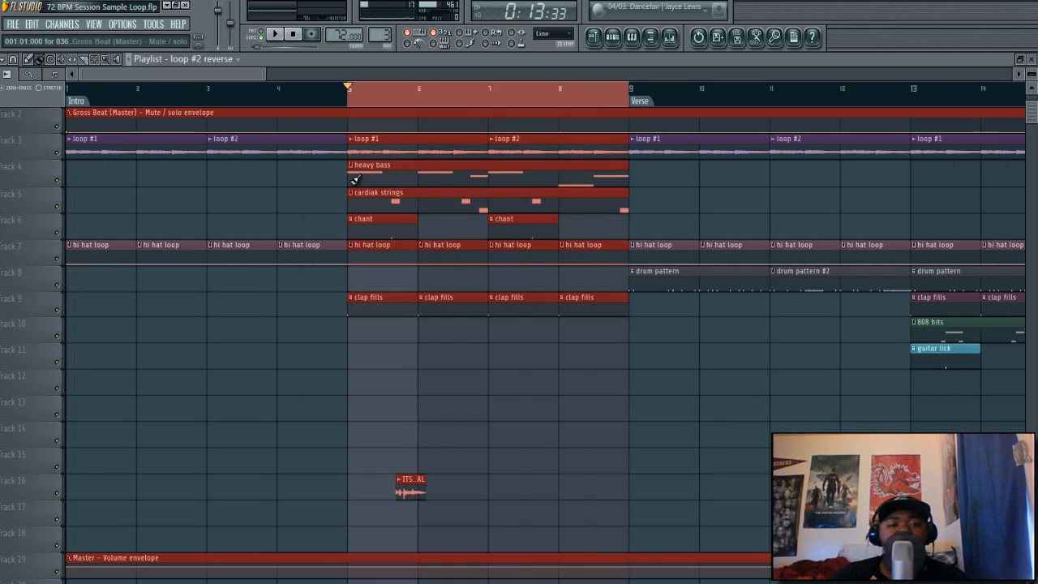
# Step: Solo the sample loop track, unmute the heavy bass track, and play the selected bars
pyautogui.scroll(-1, 354, 180)
pyautogui.rightClick(58, 153)
pyautogui.click(58, 180)
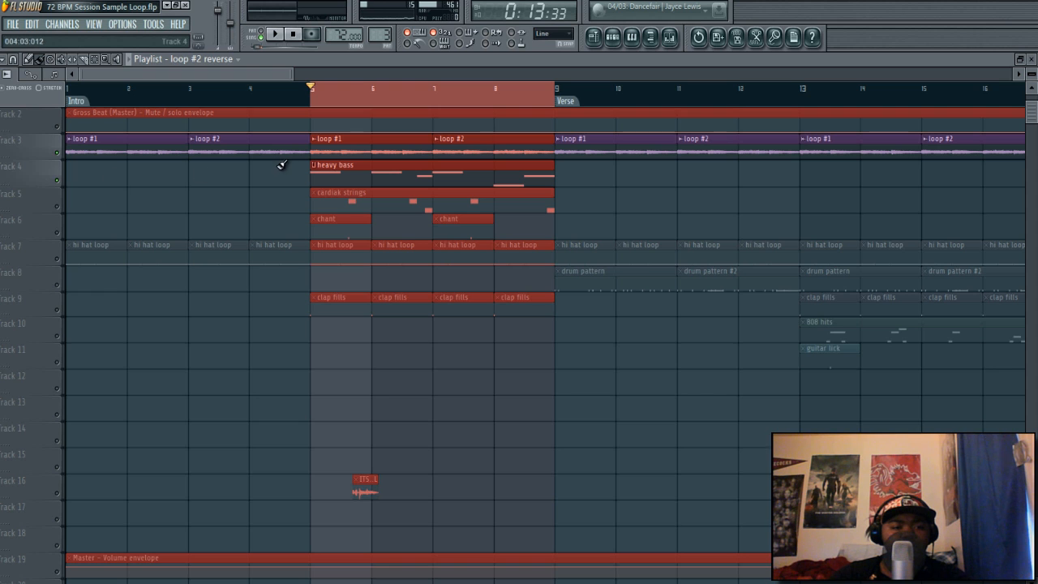
pyautogui.press('space')
# Step: View the heavy bass channel's GMS synthesizer while the loop plays, and stop playback
pyautogui.click(612, 36)
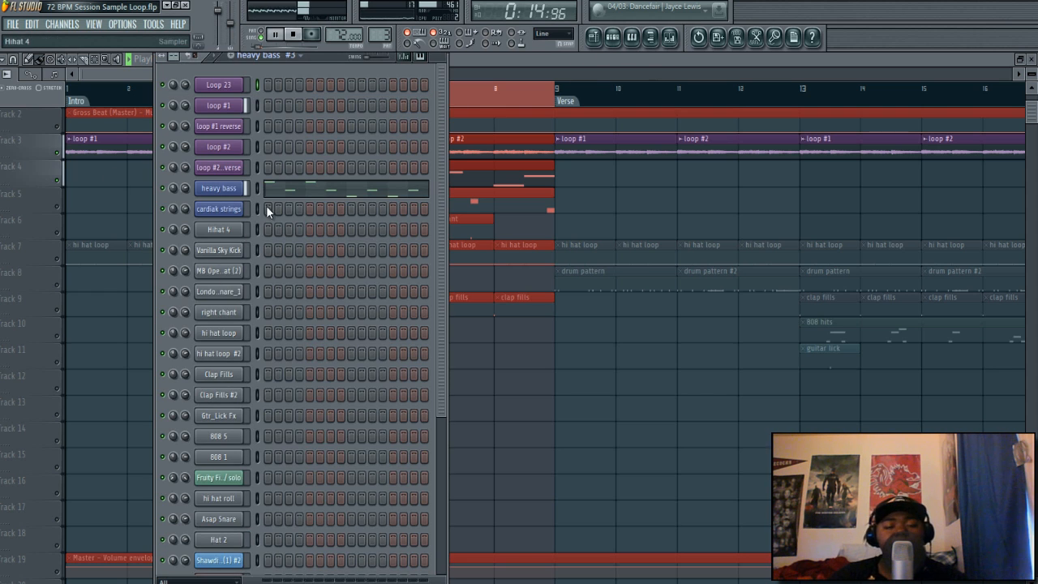
pyautogui.click(239, 189)
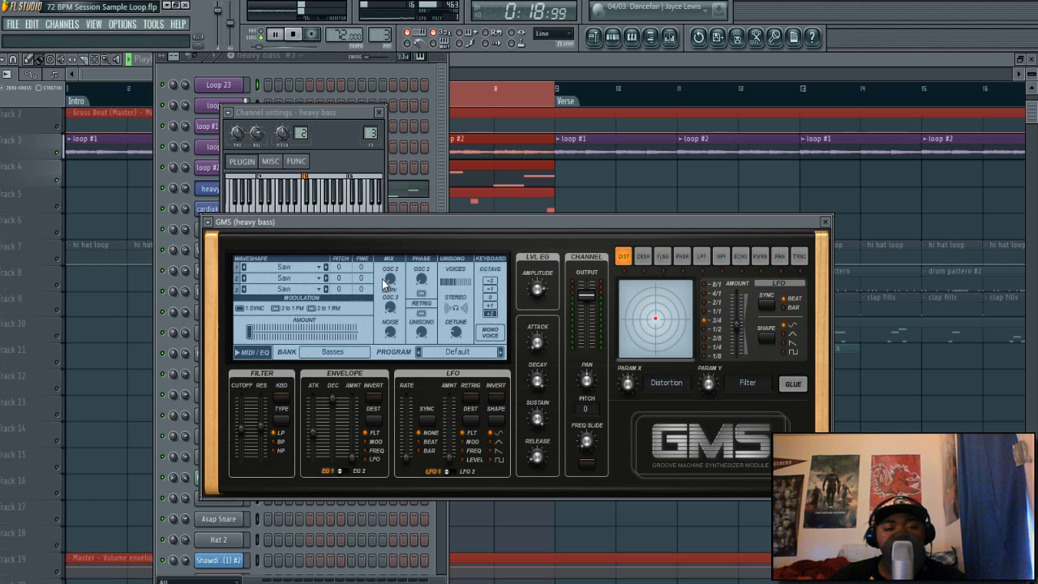
pyautogui.click(553, 56)
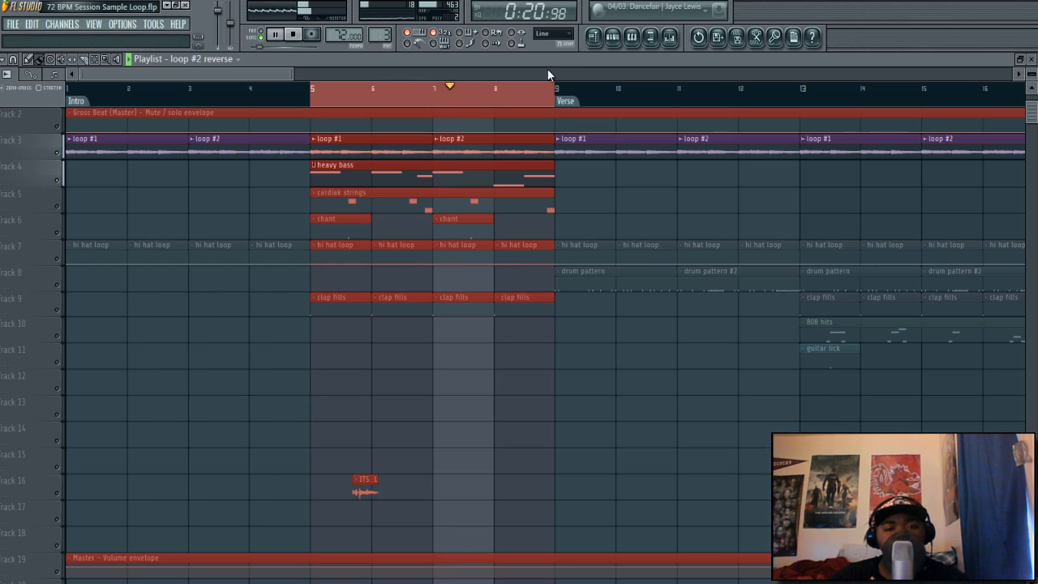
pyautogui.click(295, 35)
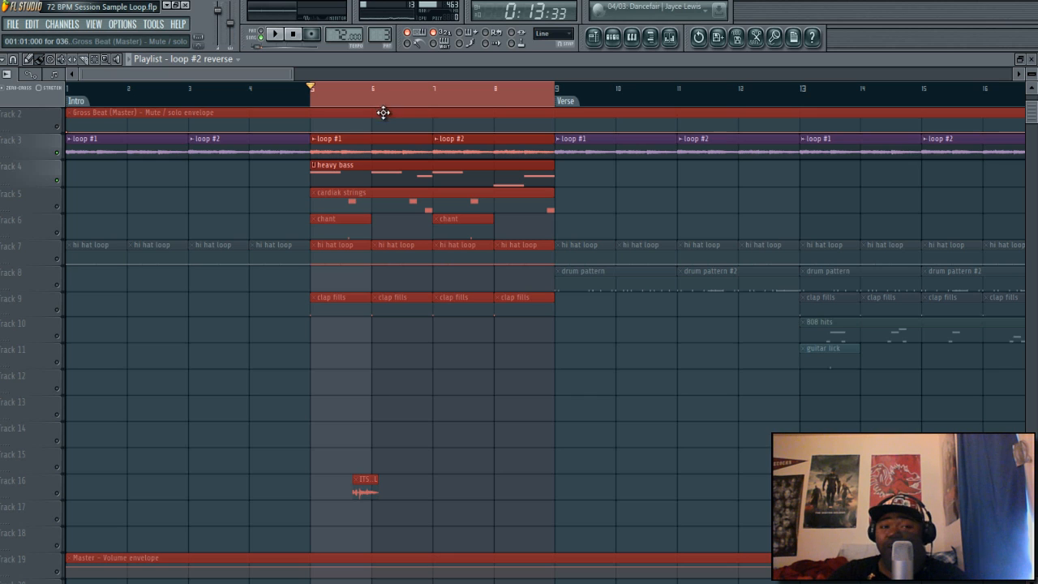
# Step: Inspect the Fruity Parametric EQ 2 curve on the sample loops mixer track
pyautogui.click(671, 38)
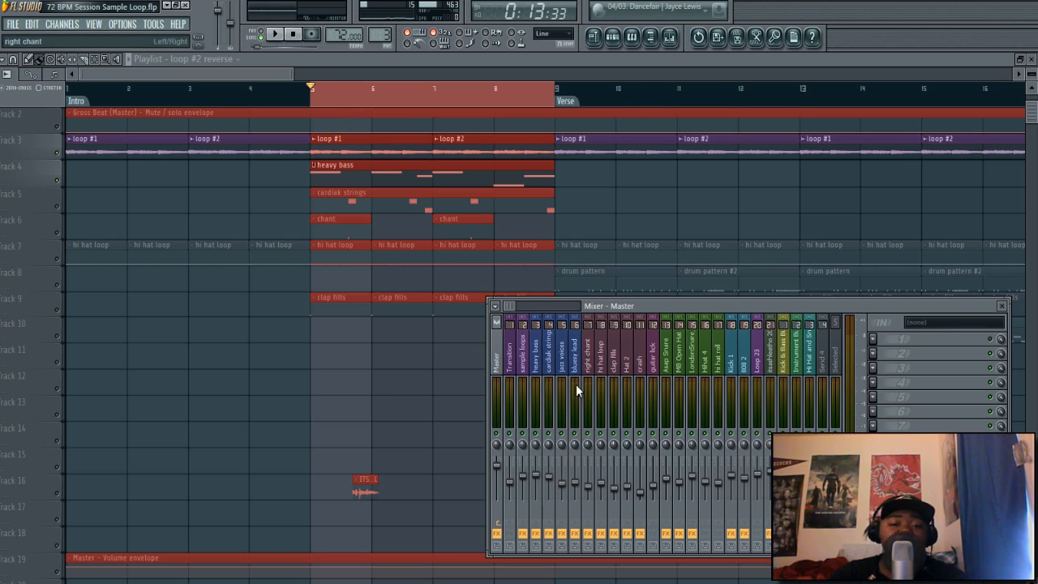
pyautogui.click(527, 367)
pyautogui.click(955, 341)
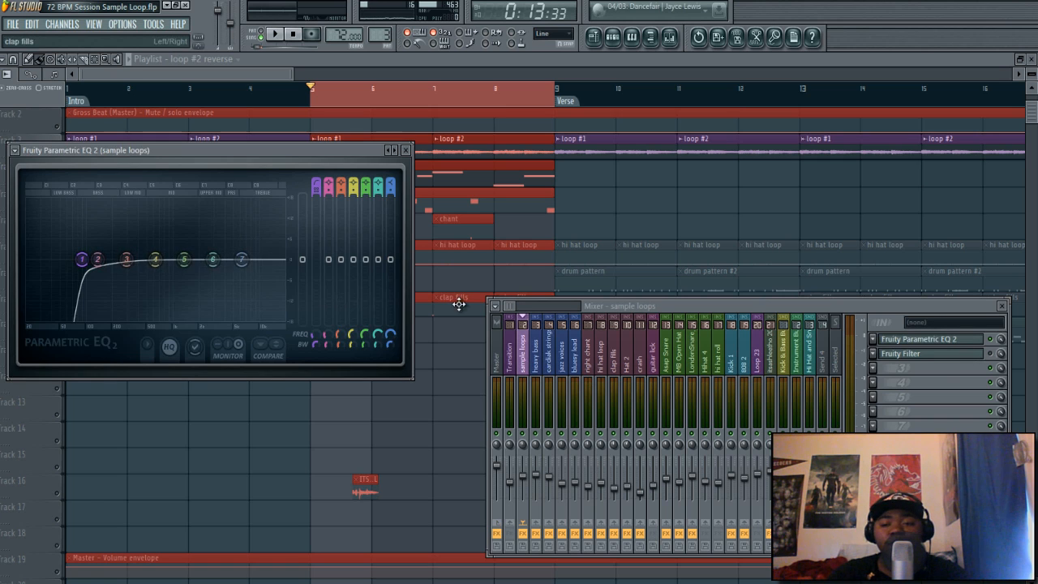
pyautogui.click(405, 150)
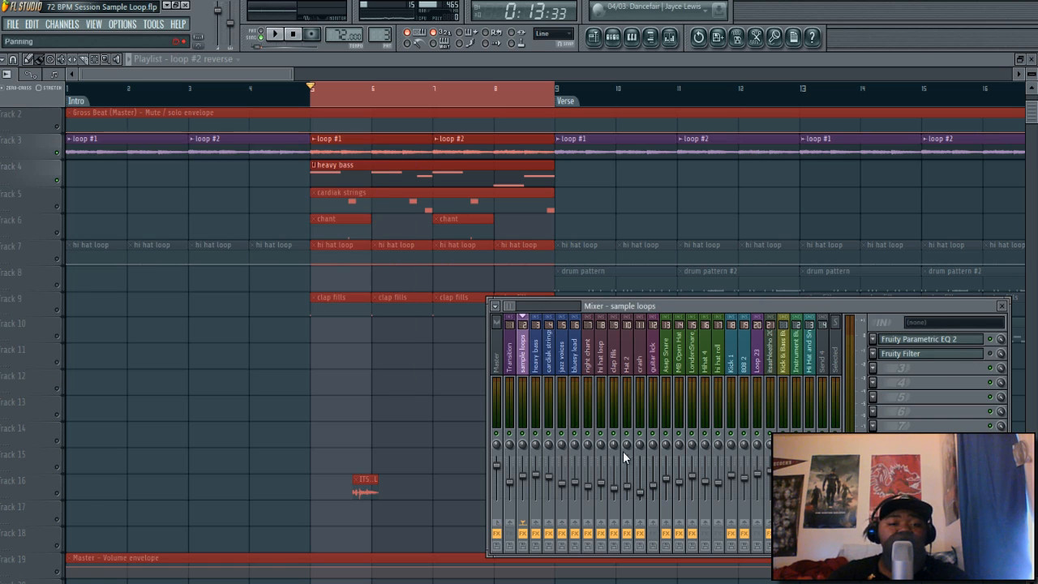
pyautogui.click(1001, 306)
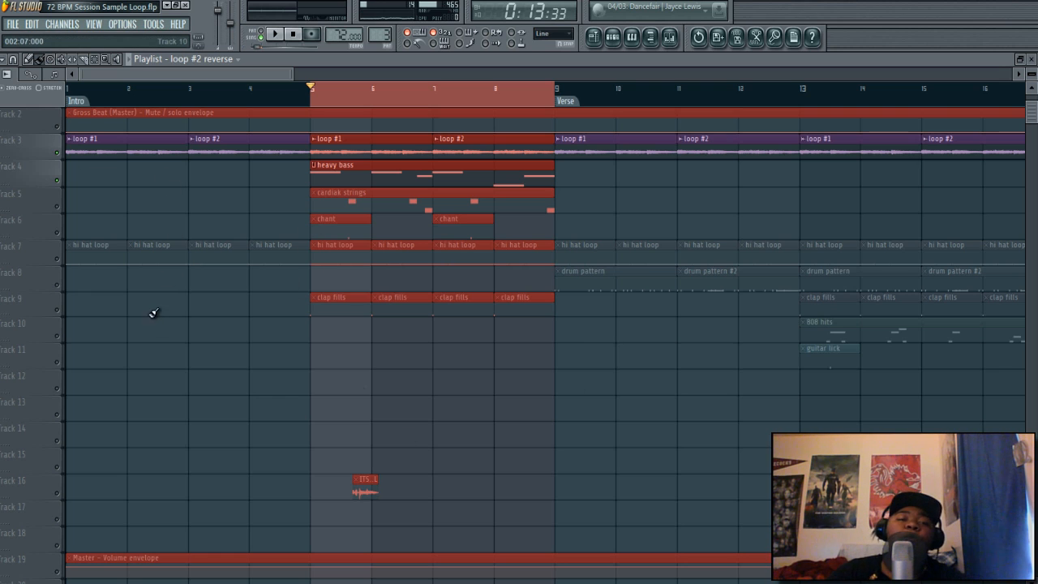
# Step: Unmute the hi hat loop track in the playlist and play the hi hat loop pattern on its own
pyautogui.click(58, 258)
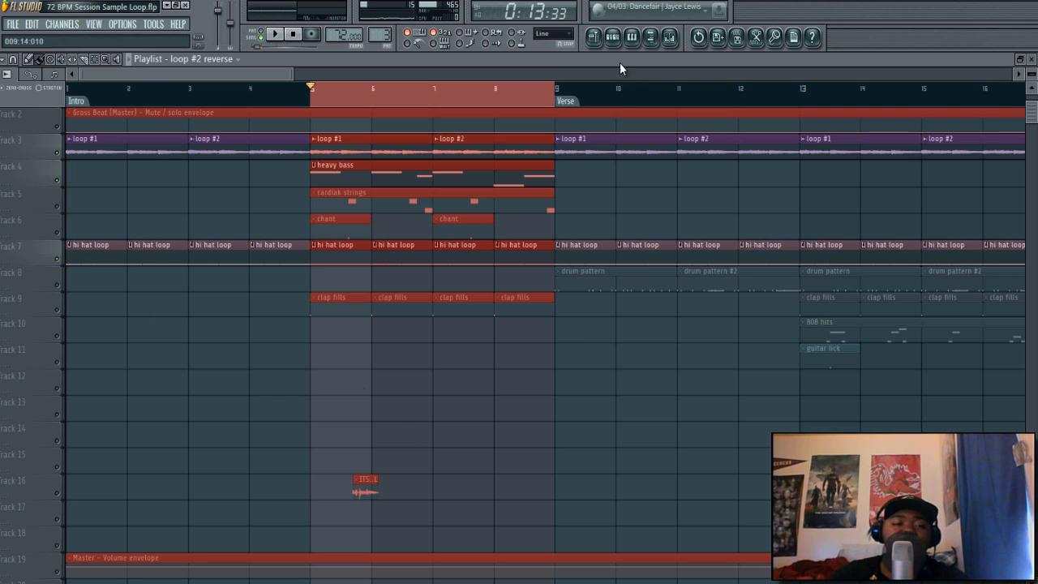
pyautogui.click(614, 37)
pyautogui.click(262, 58)
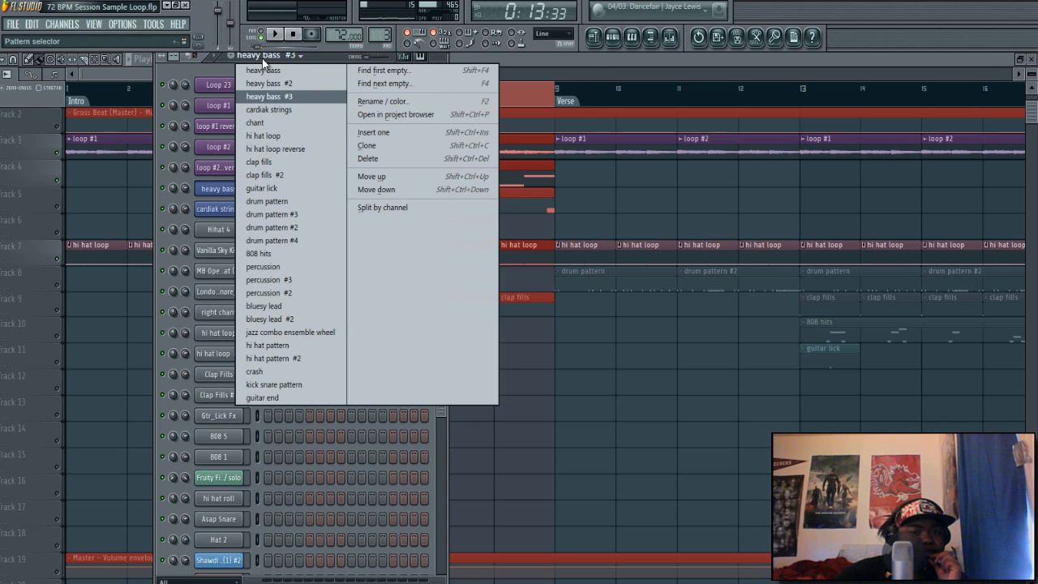
pyautogui.click(290, 137)
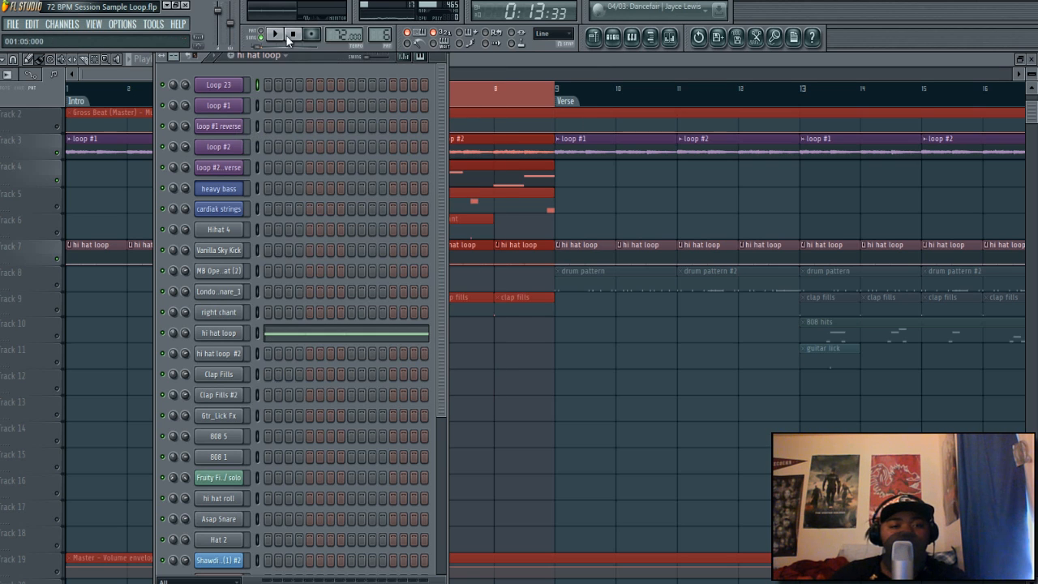
pyautogui.click(273, 34)
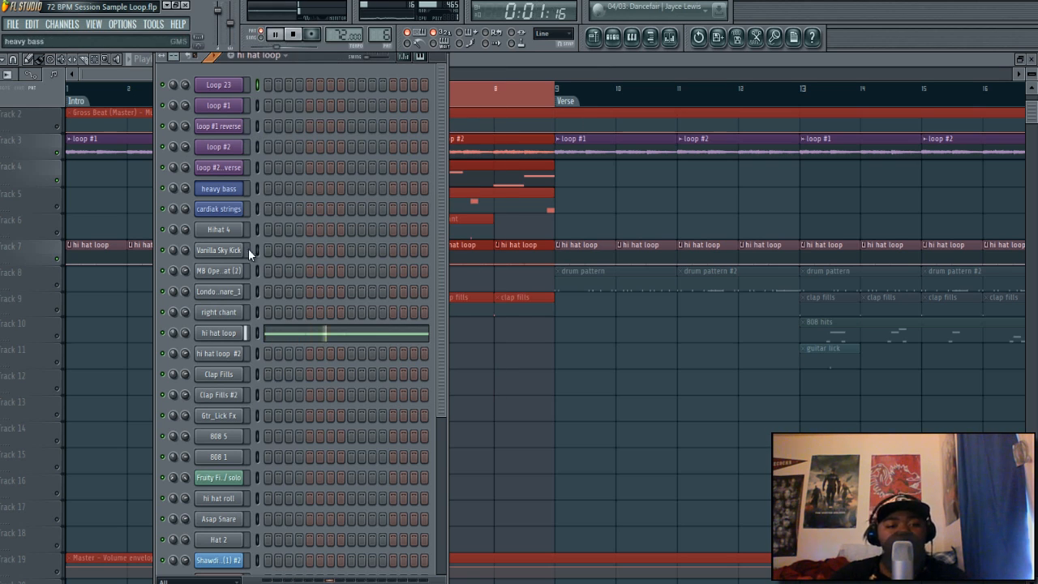
# Step: Examine the hi hat loop notes in the piano roll with playback stopped, and open that channel's sample settings
pyautogui.click(285, 333)
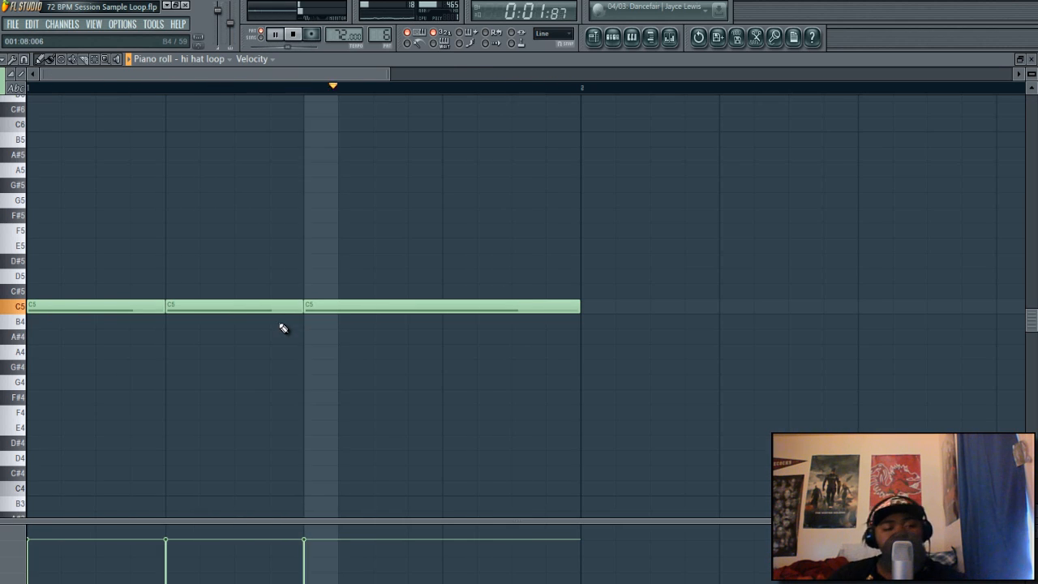
pyautogui.press('space')
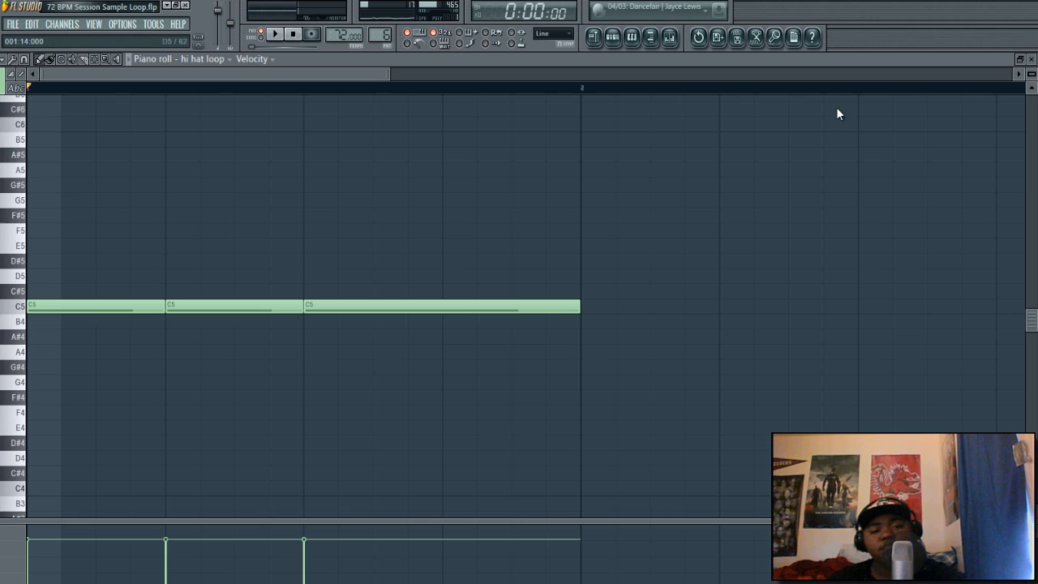
pyautogui.click(1030, 59)
pyautogui.click(295, 338)
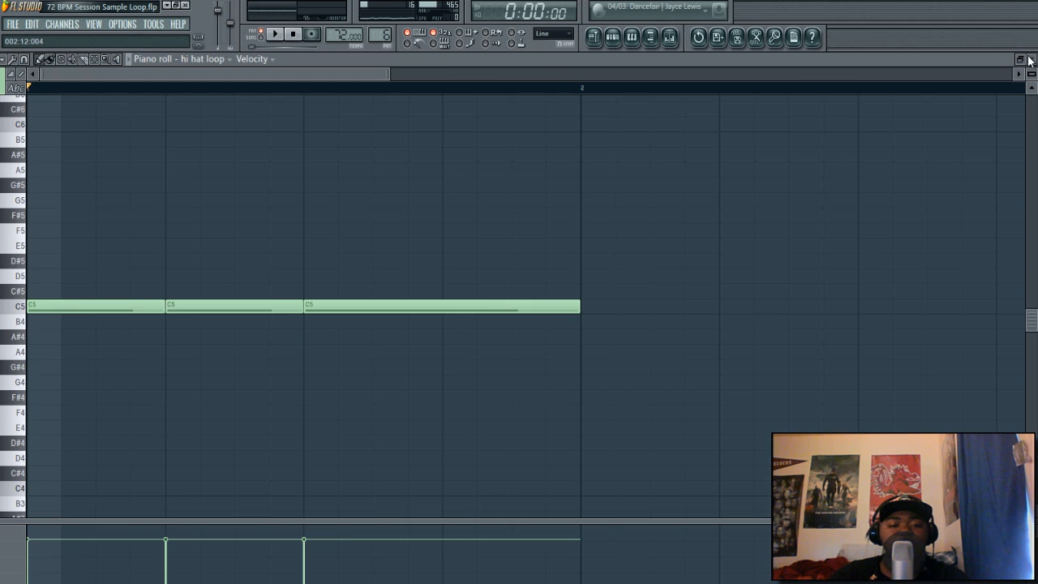
pyautogui.press('Escape')
pyautogui.click(227, 349)
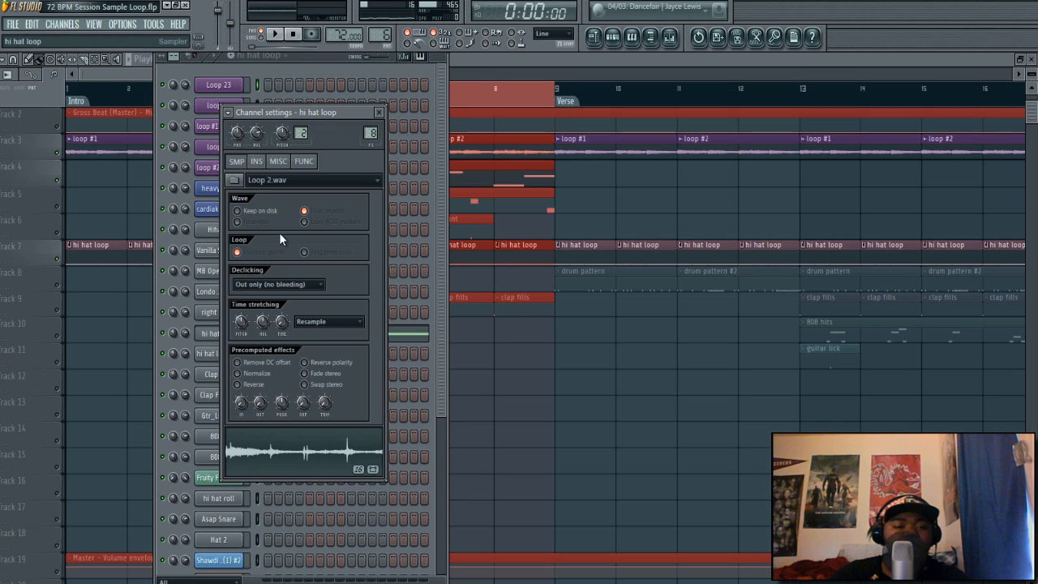
# Step: Try adjusting the attack, hold, decay, sustain and release of the hi hat loop channel's volume envelope, and close its settings
pyautogui.click(258, 162)
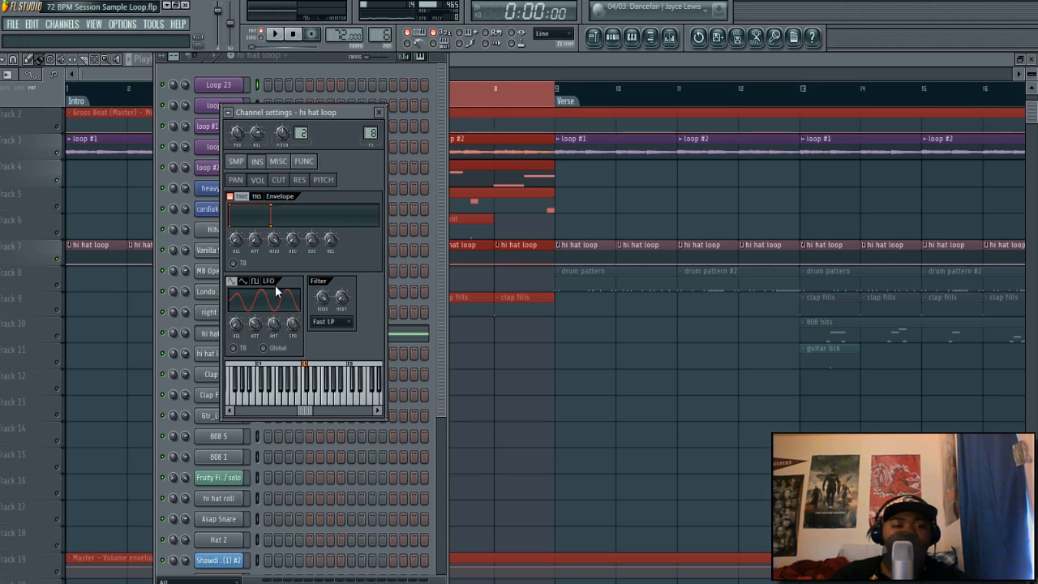
pyautogui.rightClick(255, 235)
pyautogui.click(266, 240)
pyautogui.rightClick(274, 238)
pyautogui.click(292, 243)
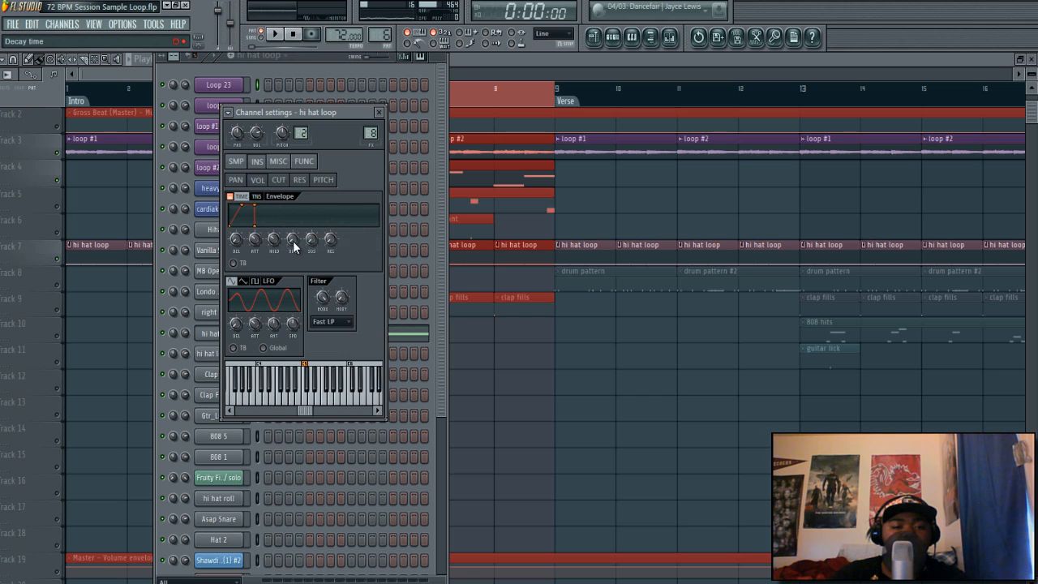
pyautogui.rightClick(293, 242)
pyautogui.click(351, 258)
pyautogui.rightClick(314, 244)
pyautogui.click(333, 256)
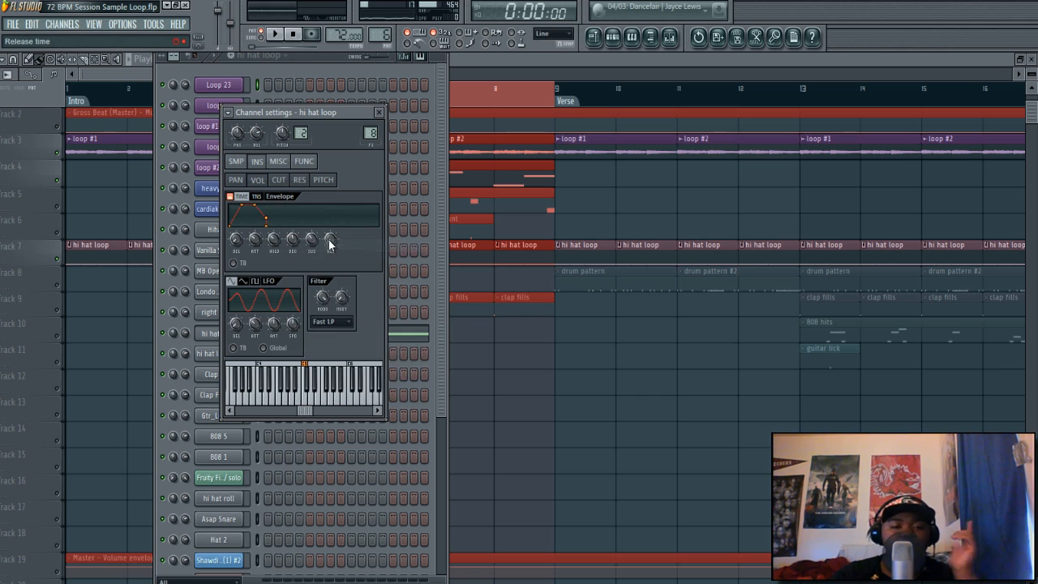
pyautogui.rightClick(330, 240)
pyautogui.click(347, 256)
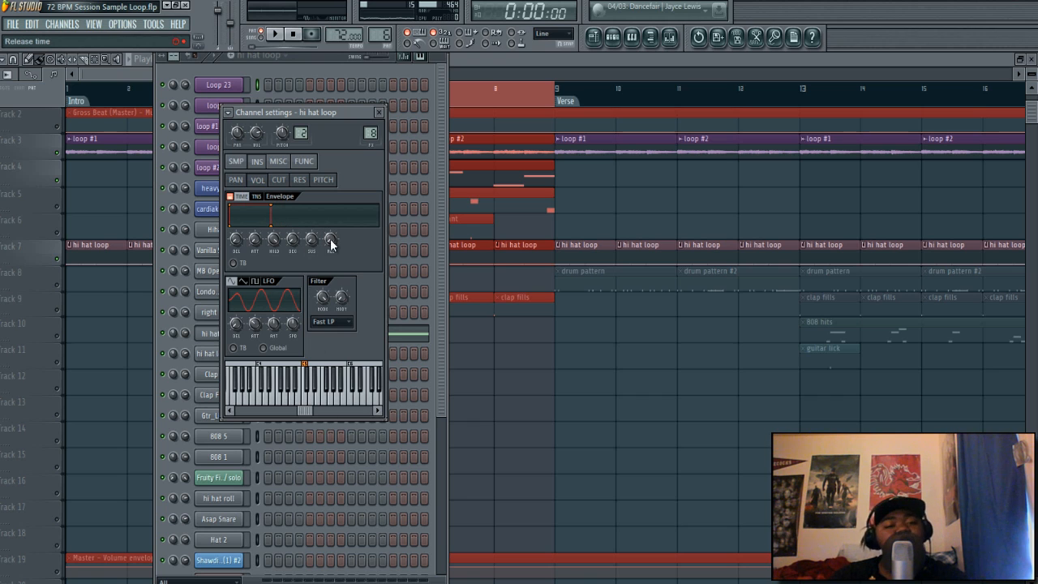
pyautogui.click(379, 112)
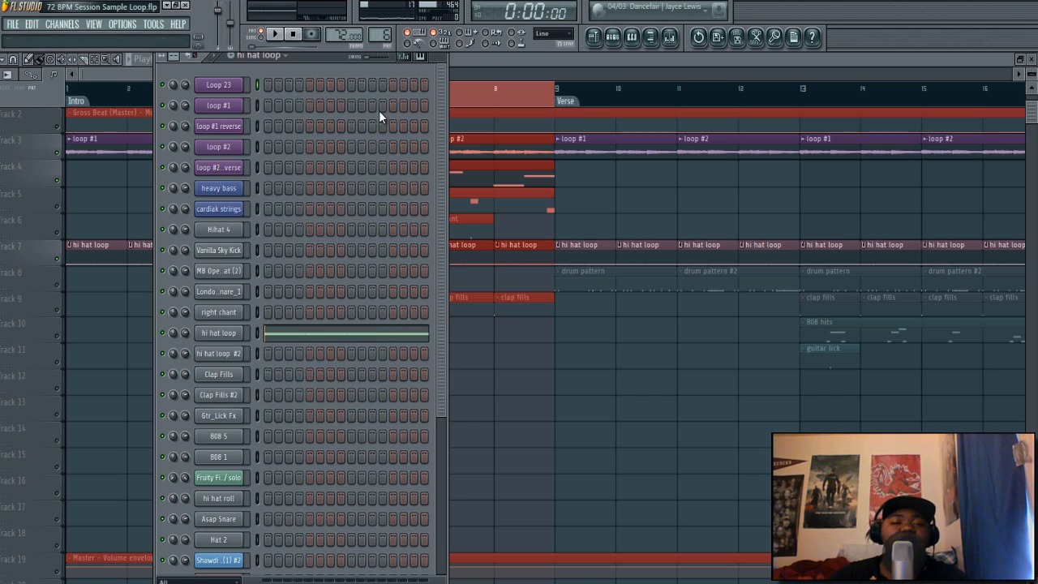
# Step: Return to the playlist and unmute the clap fills and drum pattern tracks
pyautogui.click(499, 59)
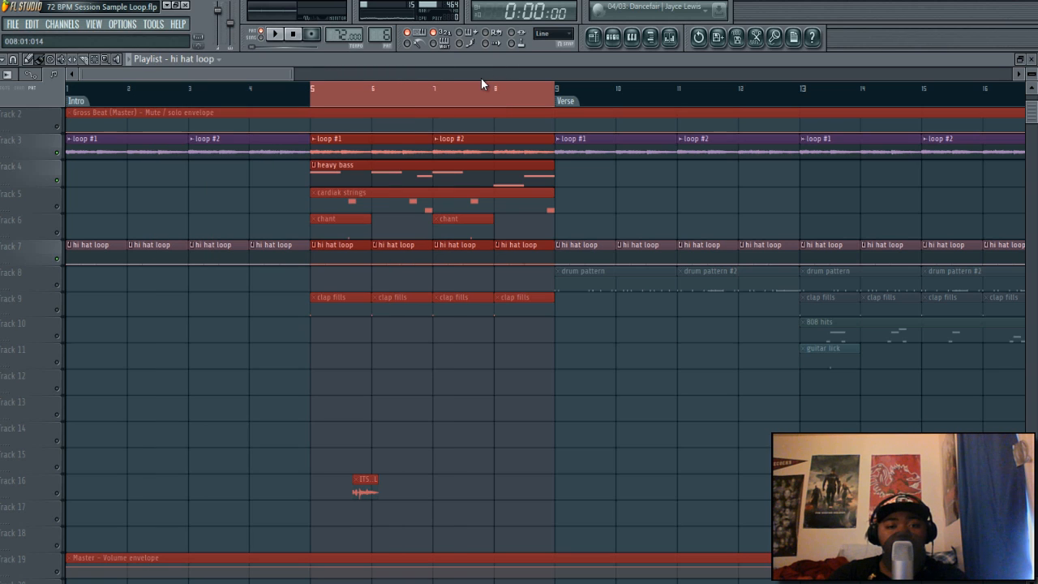
pyautogui.click(57, 310)
pyautogui.click(57, 283)
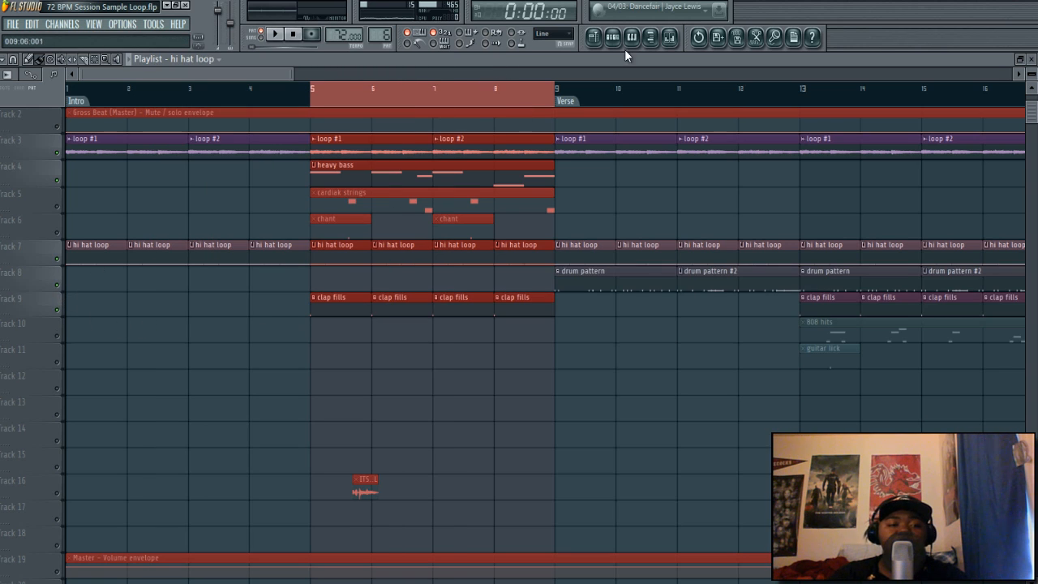
# Step: Switch the step sequencer to the clap fills pattern and play it on its own
pyautogui.click(614, 37)
pyautogui.click(259, 55)
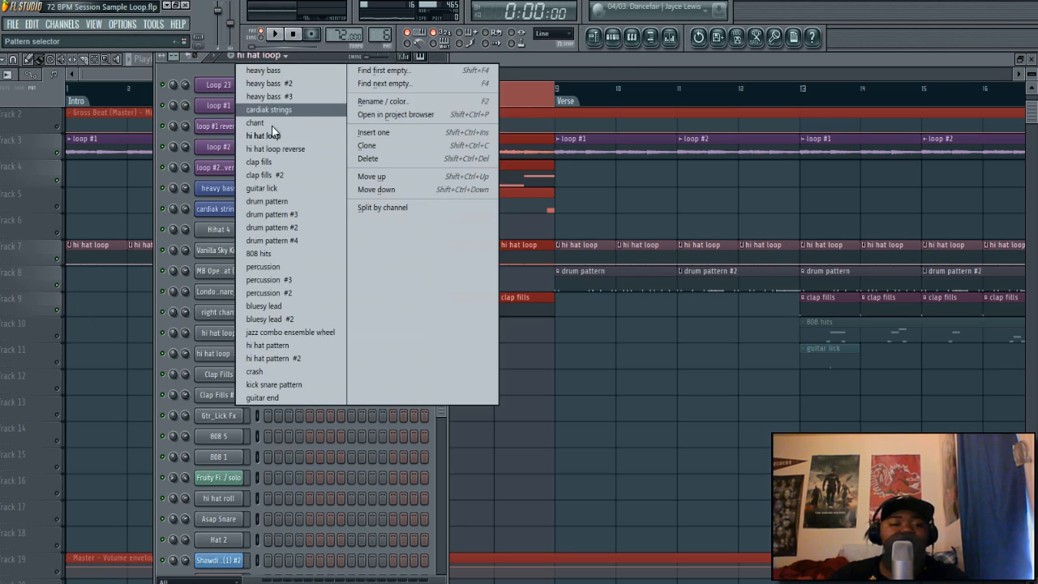
pyautogui.click(274, 165)
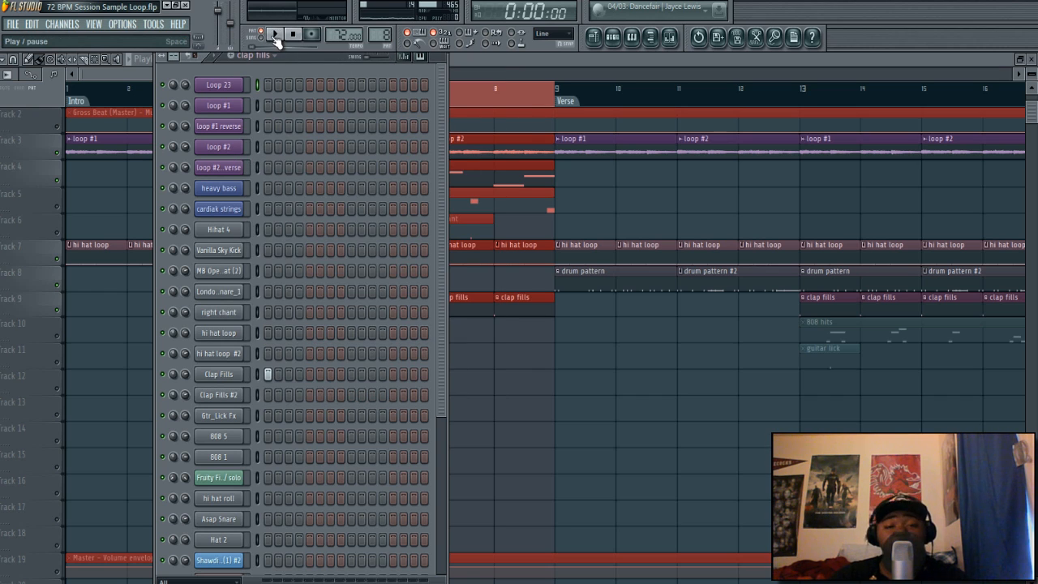
pyautogui.press('space')
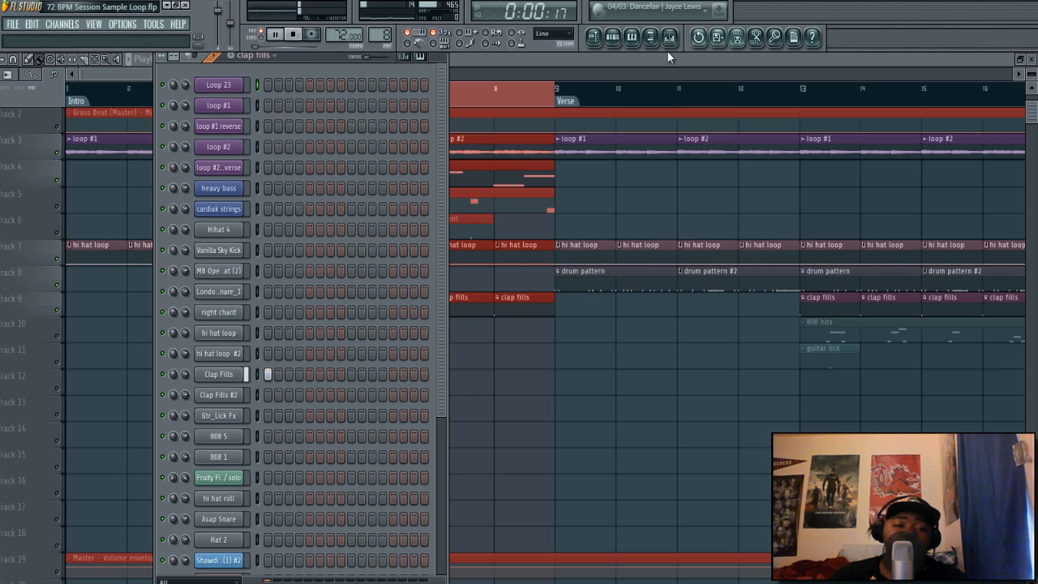
# Step: Inspect the effects chain on the clap fills mixer track, then close the mixer and stop playback
pyautogui.click(670, 37)
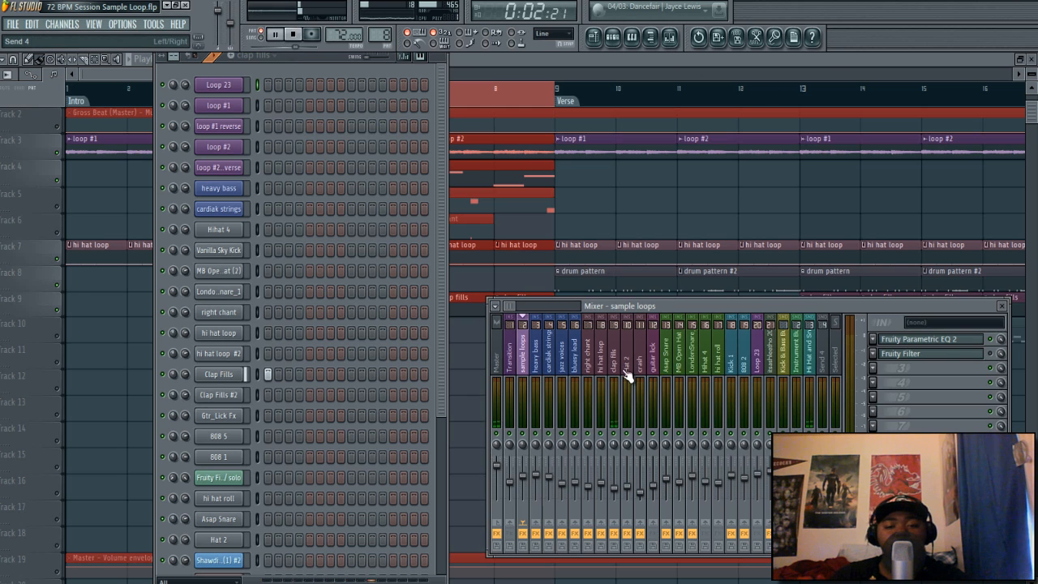
pyautogui.click(629, 377)
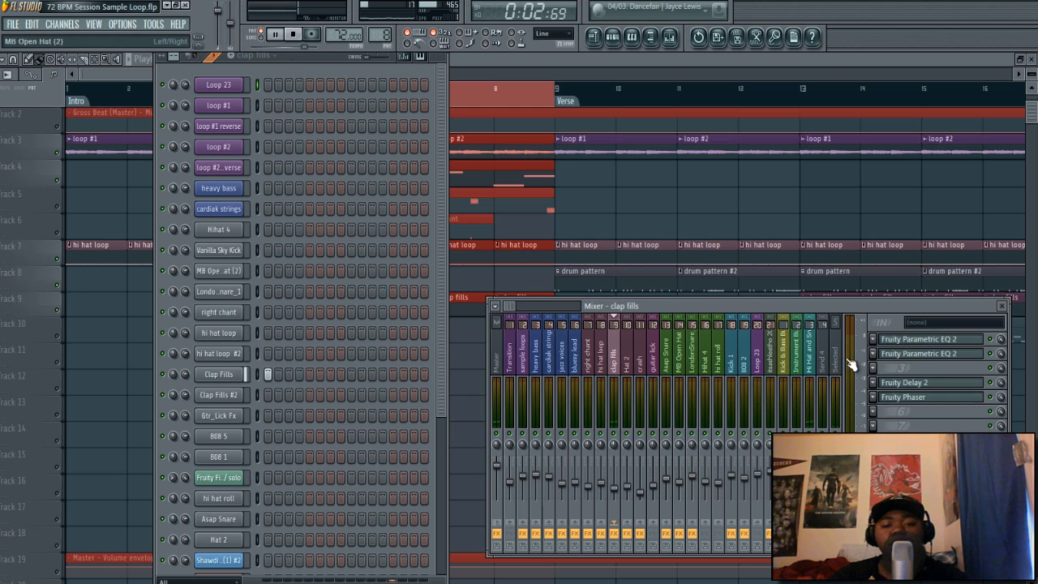
pyautogui.click(1002, 307)
pyautogui.press('space')
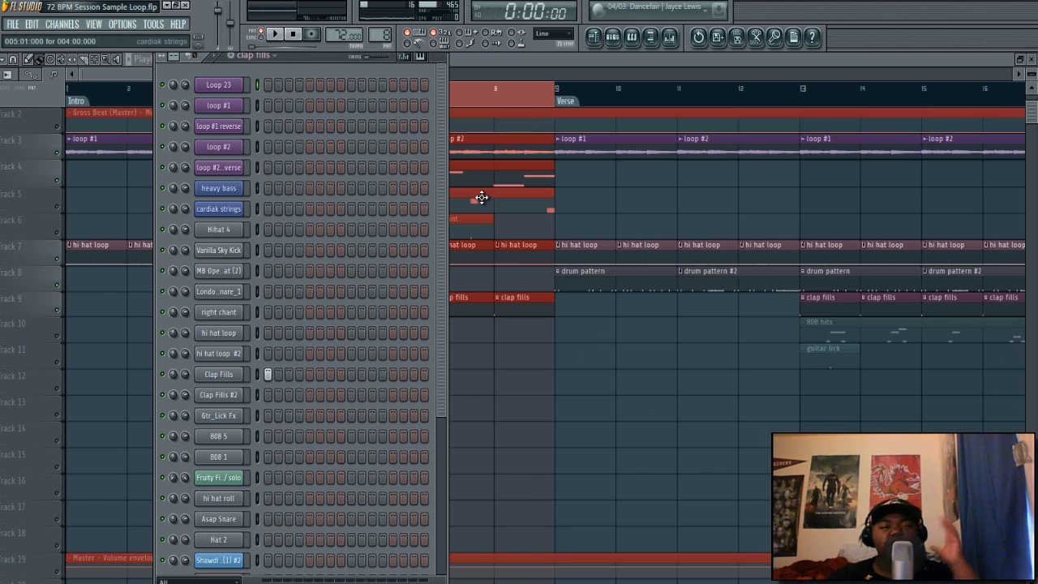
# Step: Return to the playlist and unmute the chant and cardiak strings tracks
pyautogui.press('F6')
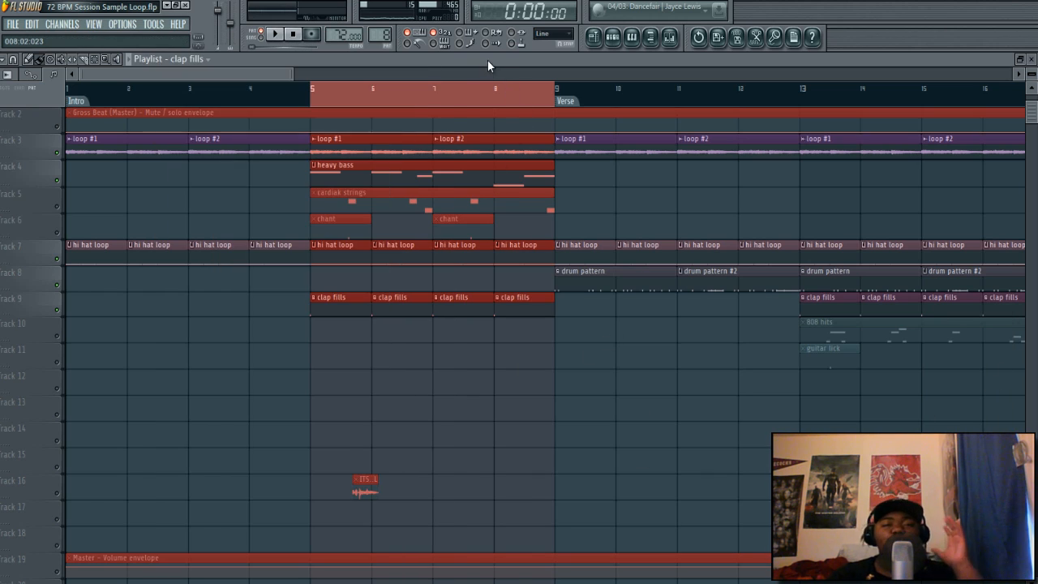
pyautogui.click(60, 232)
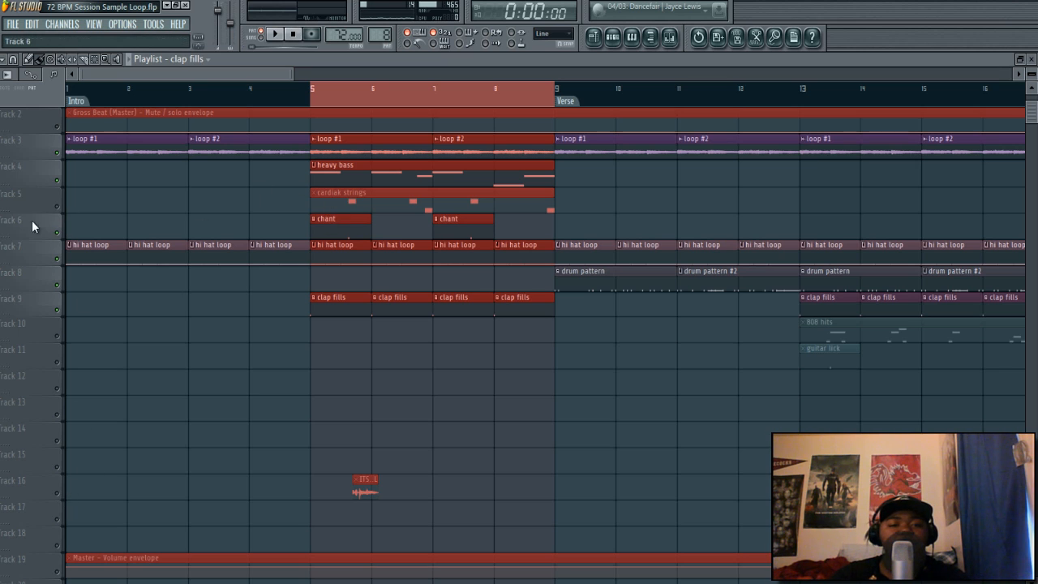
pyautogui.click(58, 207)
# Step: Play the cardiak strings notes in the piano roll, stop playback and return to the playlist
pyautogui.doubleClick(387, 201)
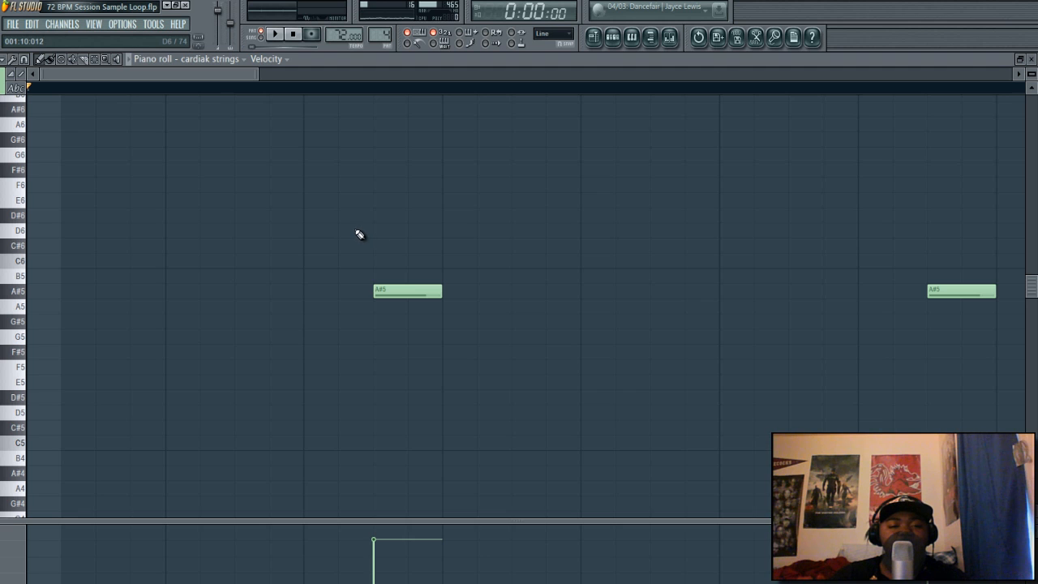
pyautogui.scroll(-5, 341, 229)
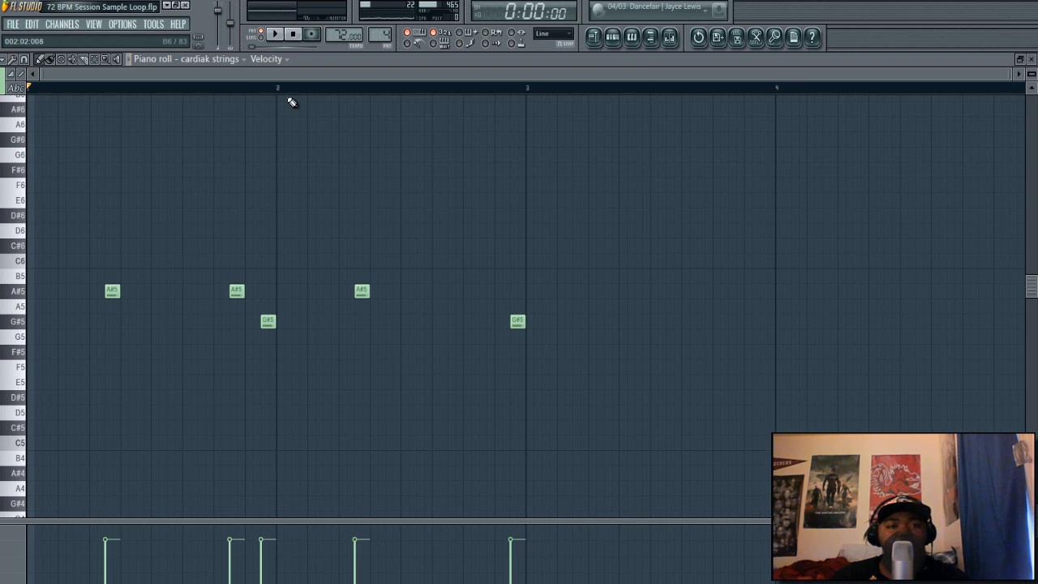
pyautogui.press('space')
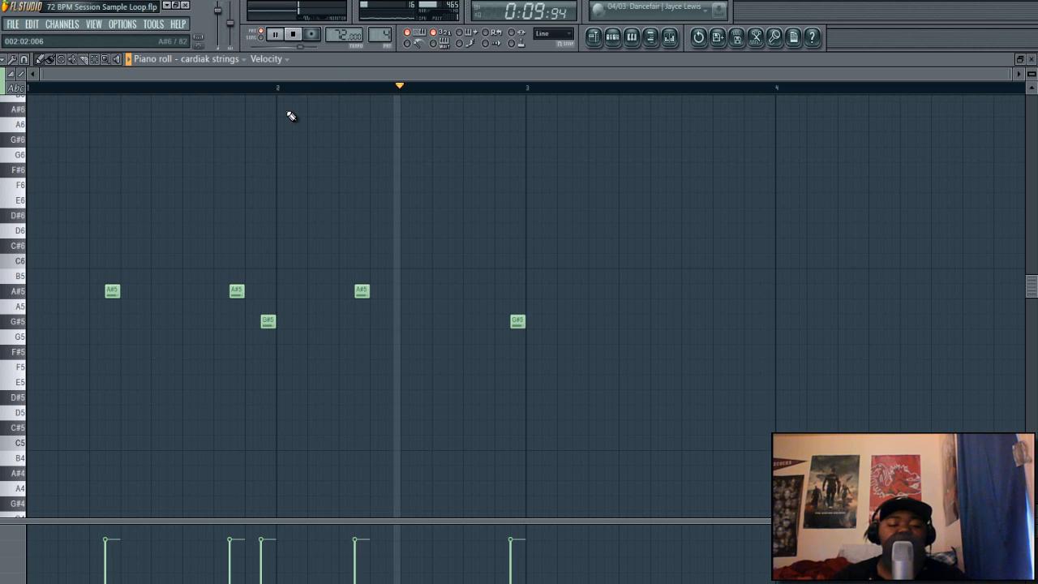
pyautogui.press('space')
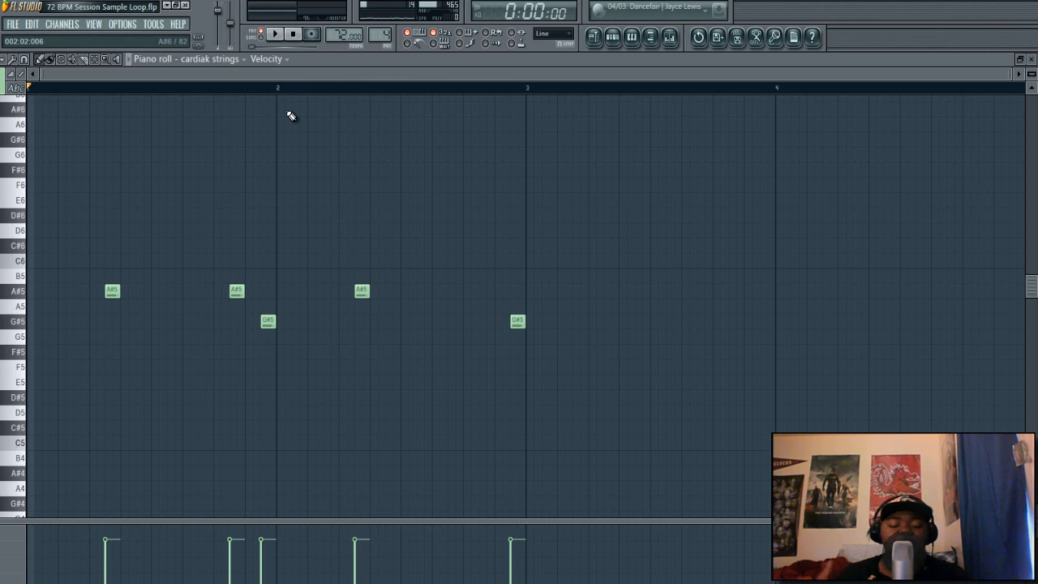
pyautogui.click(1030, 59)
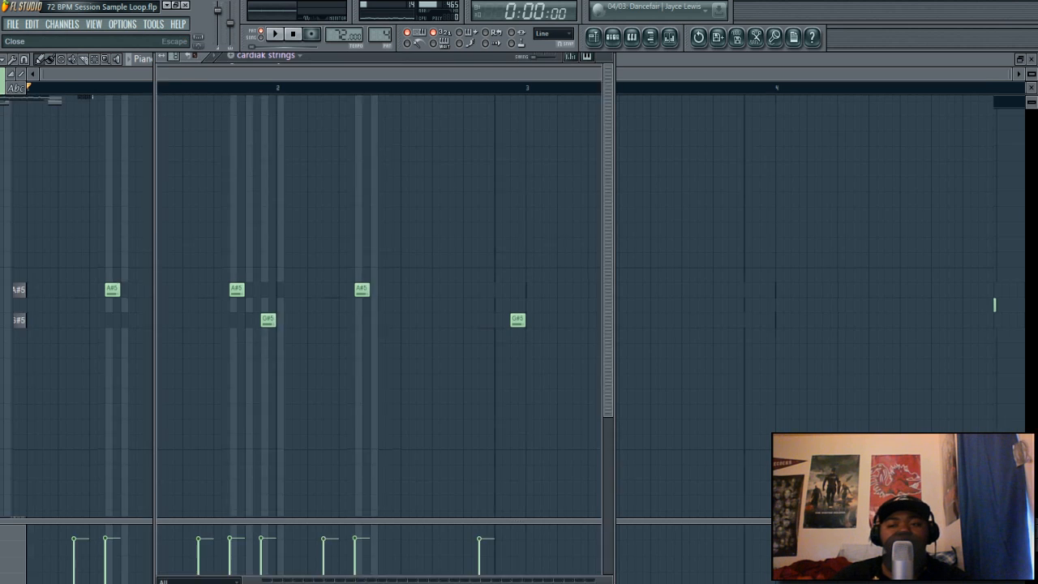
pyautogui.click(656, 61)
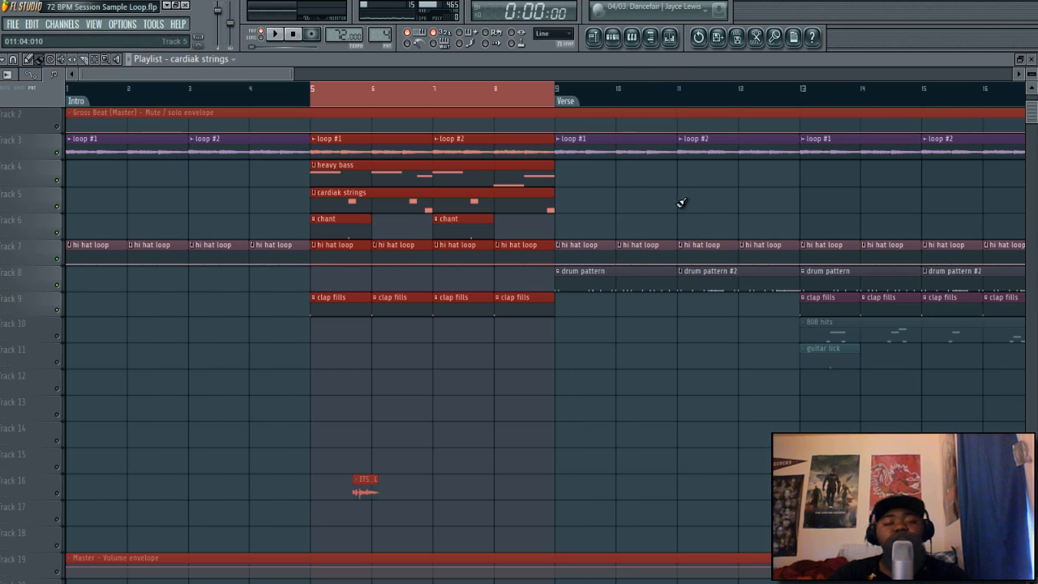
# Step: Clear the selected time range in the playlist and unmute all the remaining tracks
pyautogui.keyDown('ctrl'); pyautogui.click(681, 203); pyautogui.keyUp('ctrl')
pyautogui.scroll(-3, 576, 196)
pyautogui.scroll(1, 95, 173)
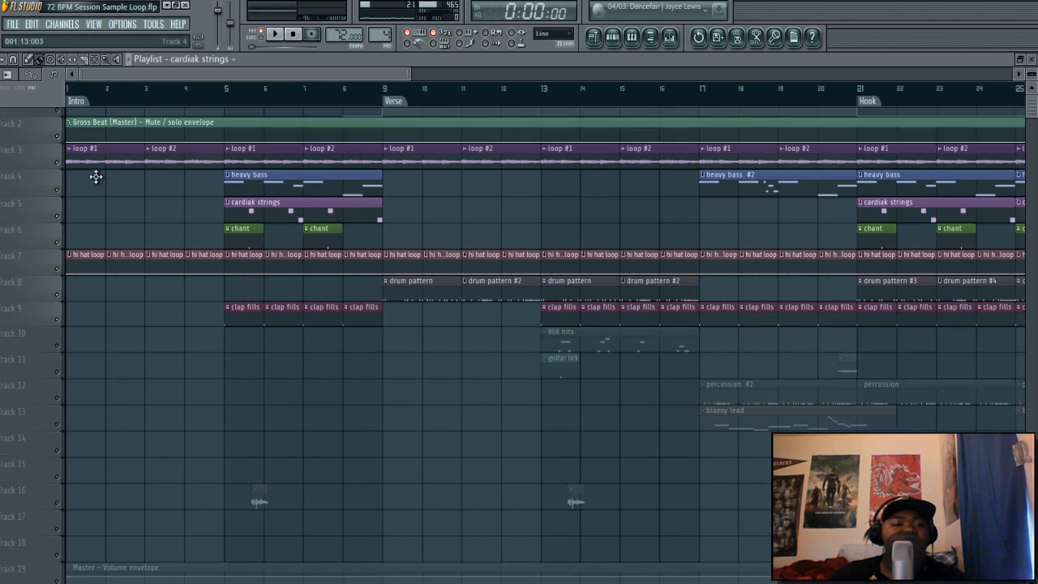
pyautogui.rightClick(62, 523)
pyautogui.rightClick(63, 525)
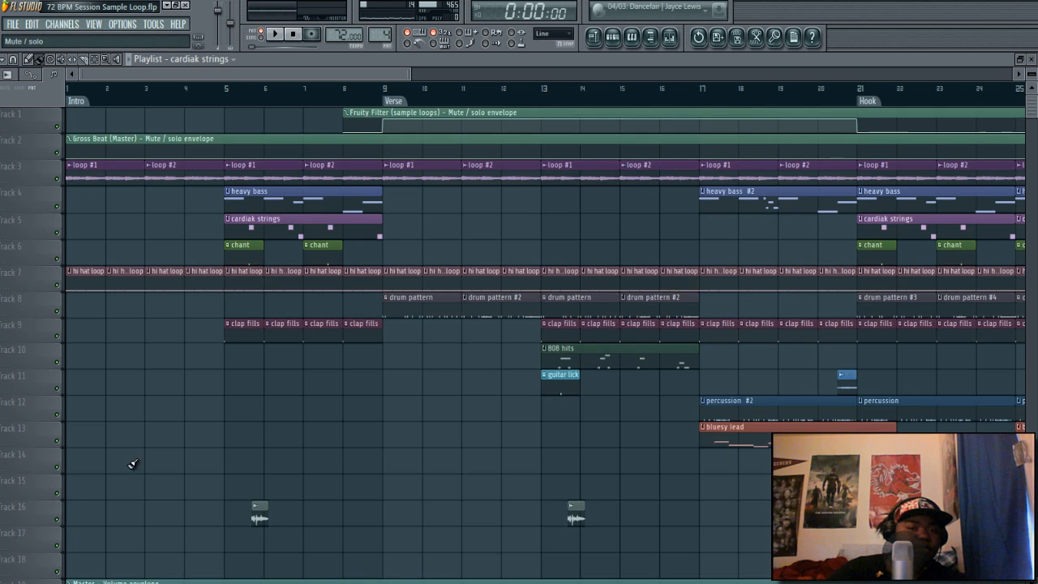
# Step: Play the full arrangement from the intro, shrink and reposition the playlist window over the step sequencer, and stop playback
pyautogui.scroll(-3, 192, 308)
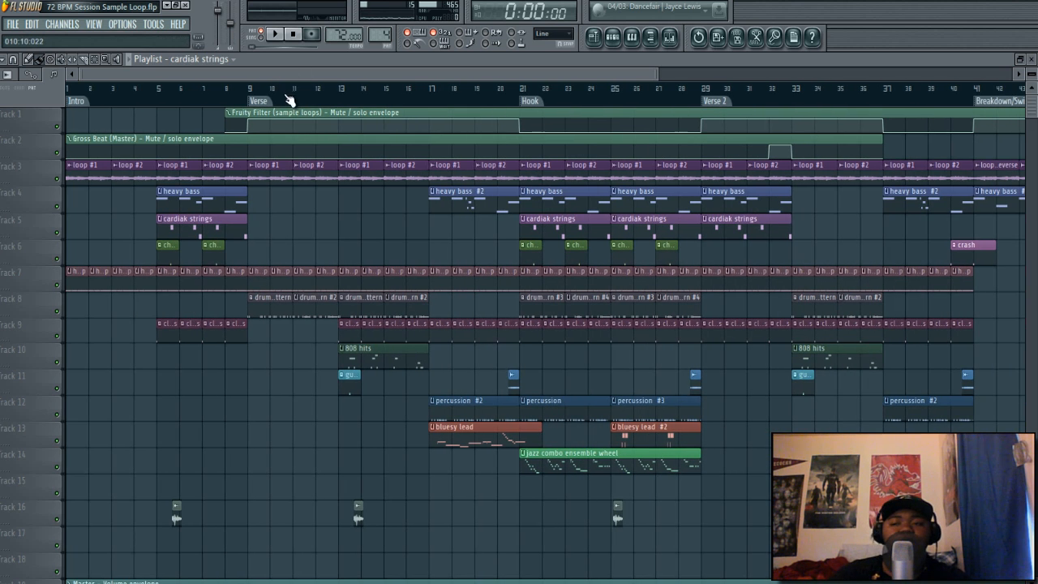
pyautogui.scroll(1, 653, 73)
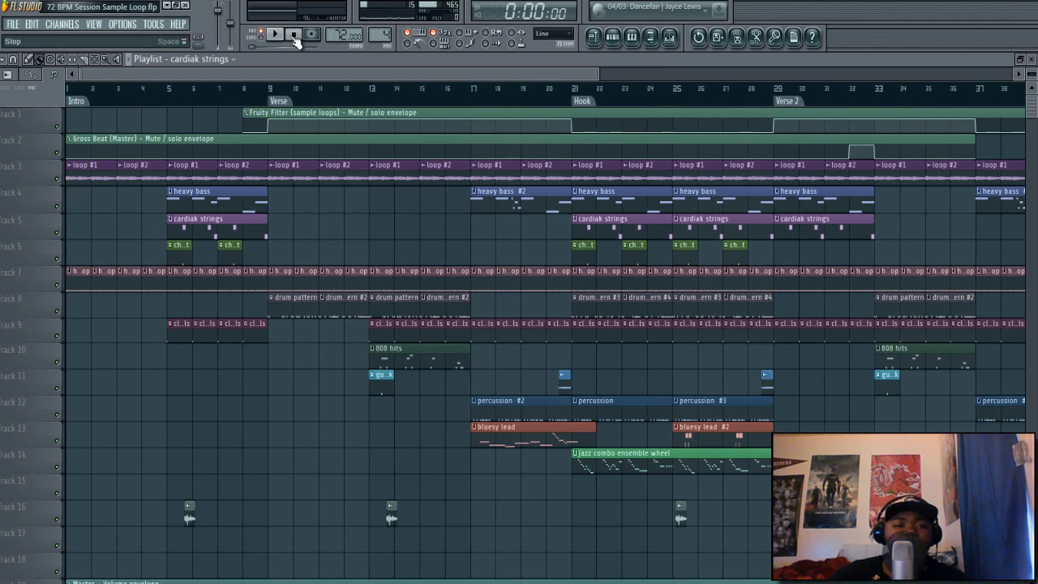
pyautogui.click(279, 36)
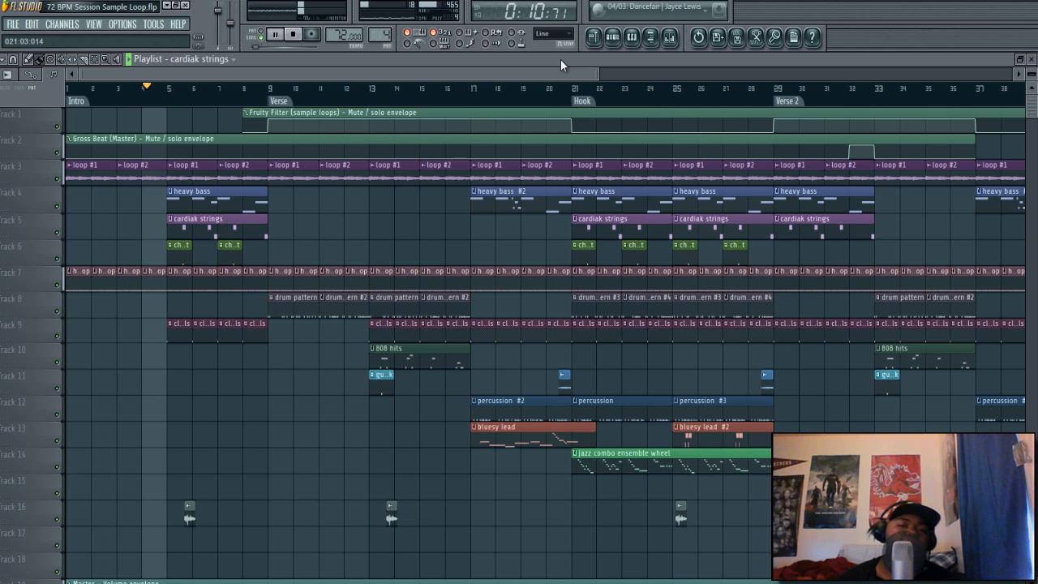
pyautogui.click(1020, 59)
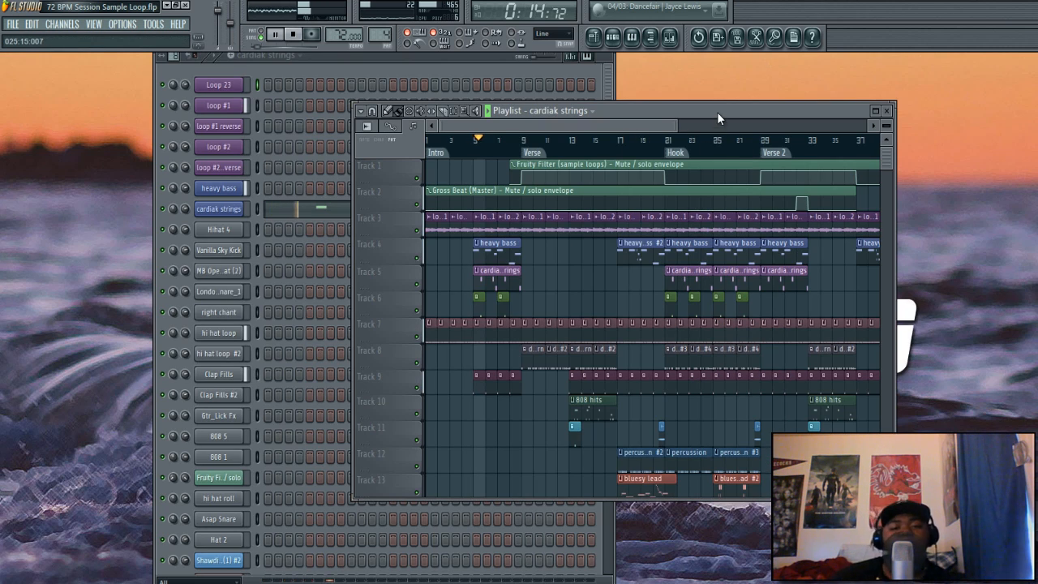
pyautogui.moveTo(717, 112); pyautogui.dragTo(544, 109)
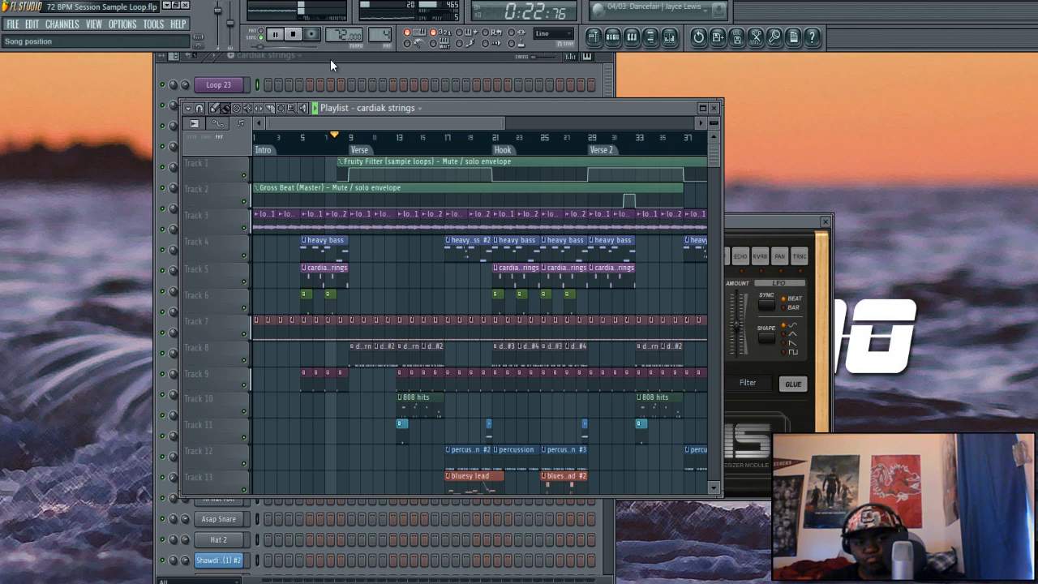
pyautogui.click(296, 36)
# Step: Inspect the Master track's effects and the channel volume levels in the mixer, then close it
pyautogui.click(669, 36)
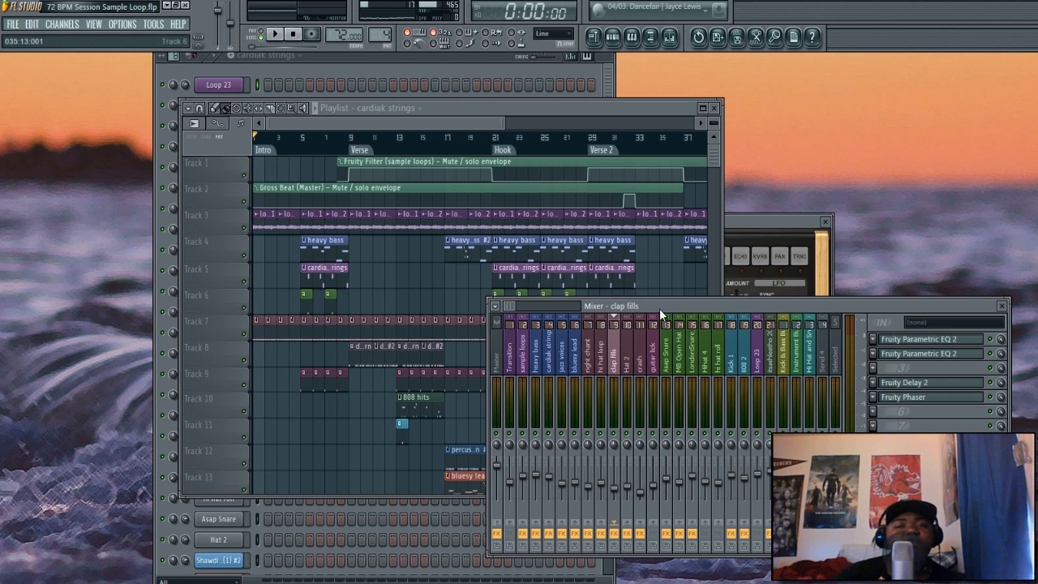
pyautogui.click(500, 368)
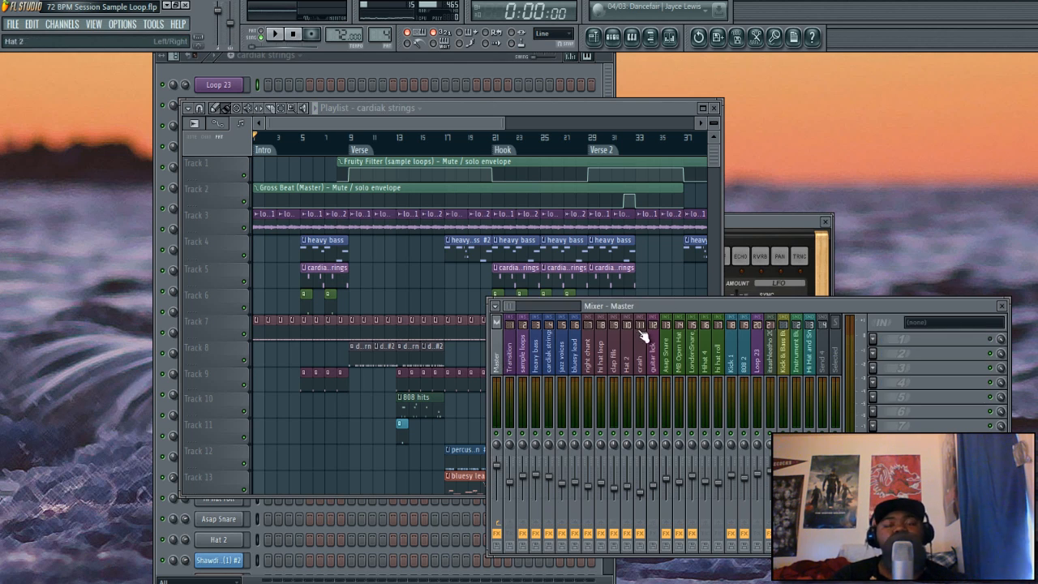
pyautogui.moveTo(647, 304); pyautogui.dragTo(578, 267)
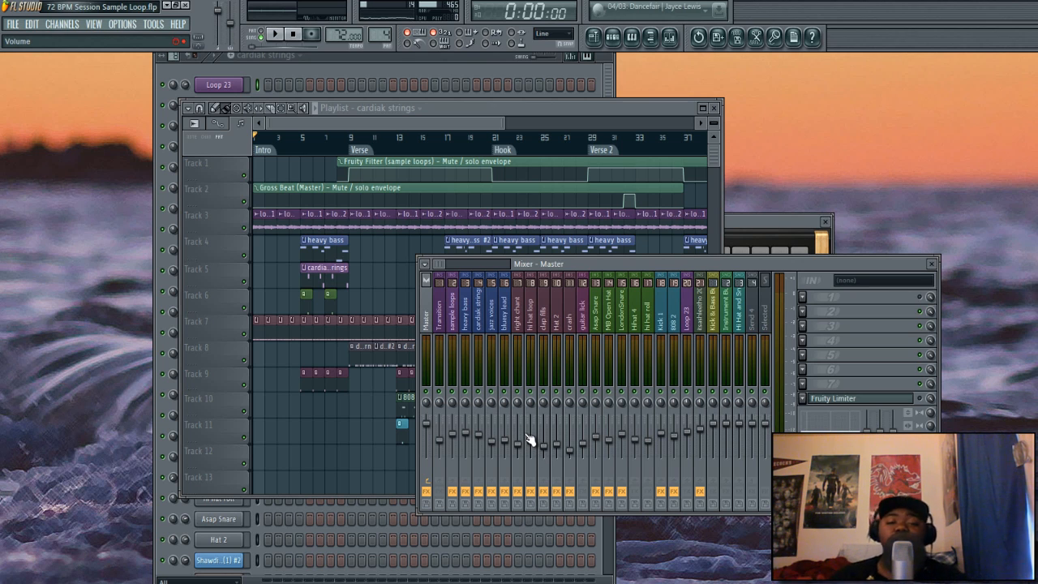
pyautogui.click(932, 265)
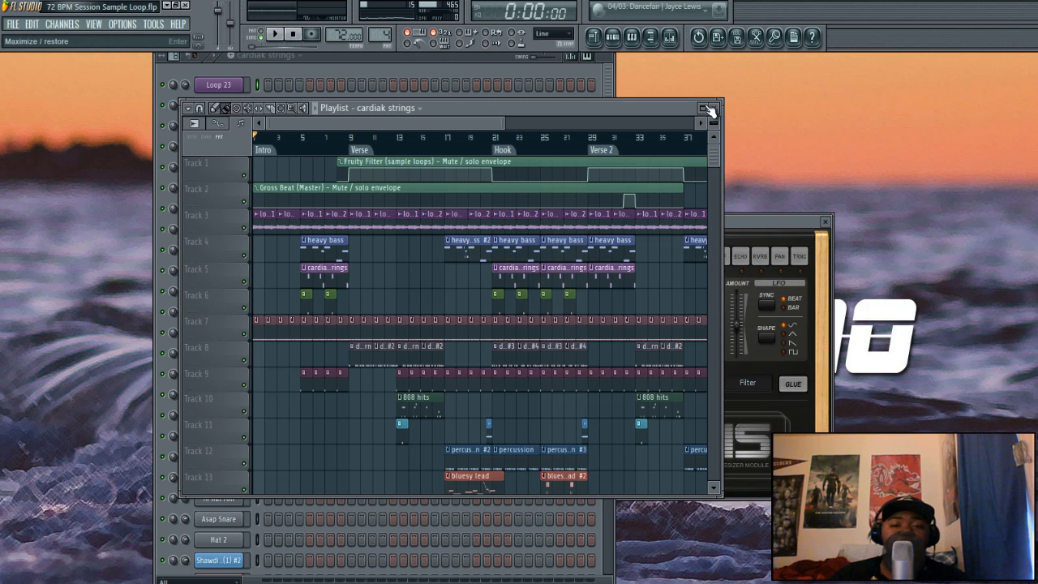
# Step: Maximize the playlist and select the Verse section from bar 9 to bar 21
pyautogui.click(702, 108)
pyautogui.scroll(1, 146, 117)
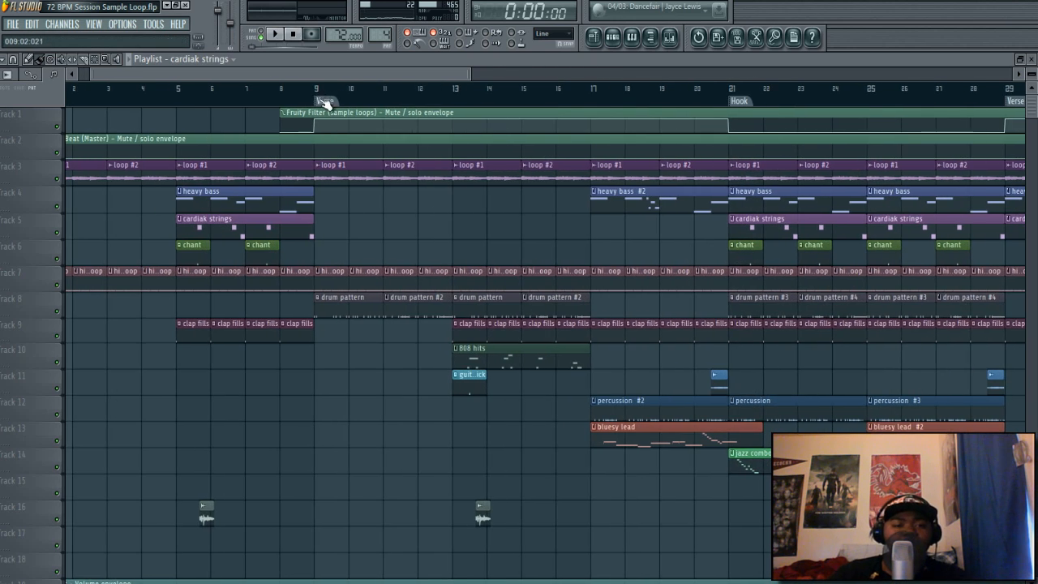
pyautogui.click(325, 103)
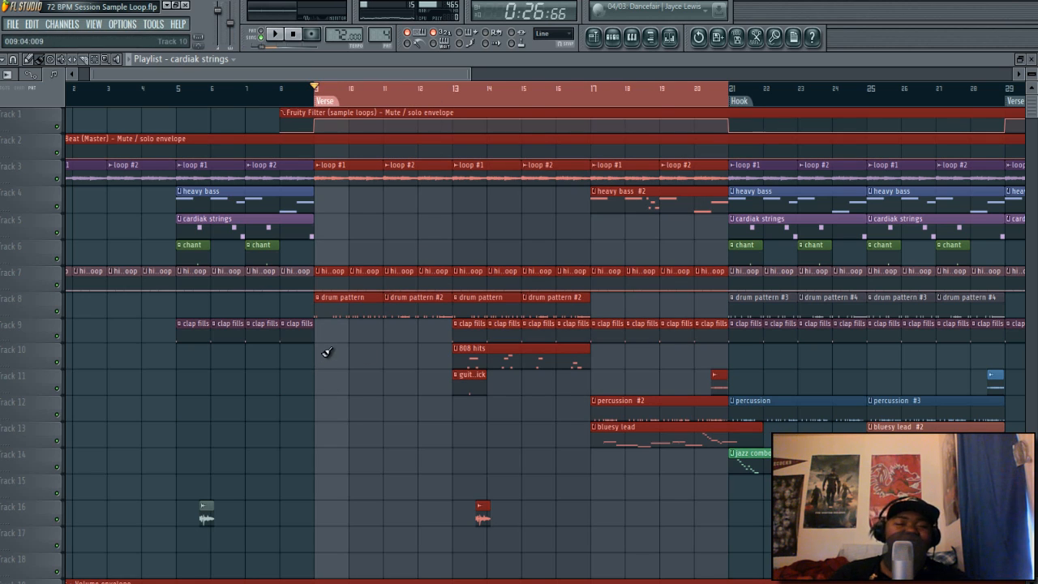
# Step: Open the first drum pattern of the verse in the step sequencer and play it on its own in pattern mode
pyautogui.doubleClick(353, 300)
pyautogui.click(260, 35)
pyautogui.press('space')
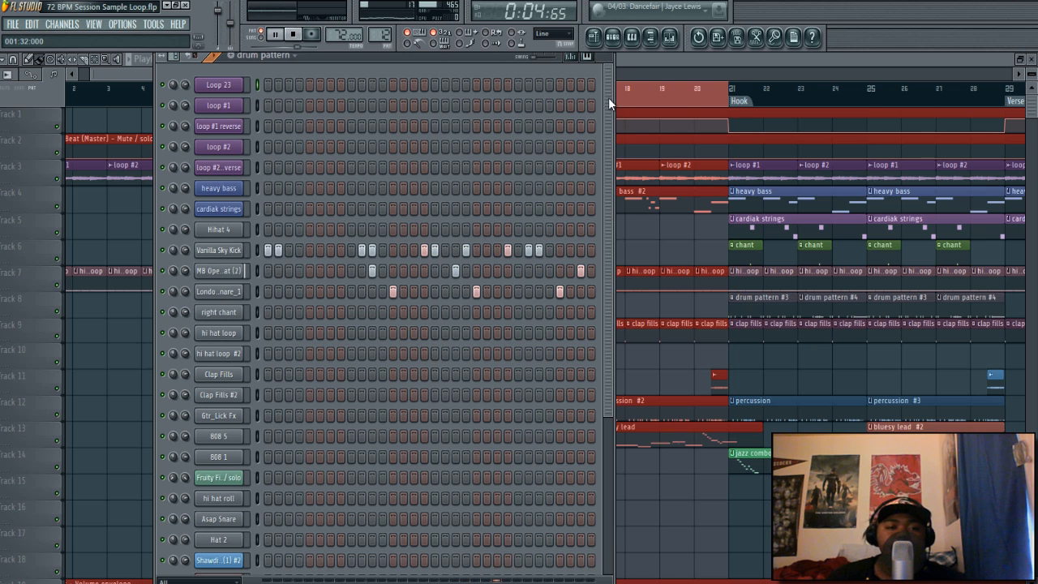
# Step: Stop the drum pattern and return to the playlist's verse section
pyautogui.press('space')
pyautogui.press('F6')
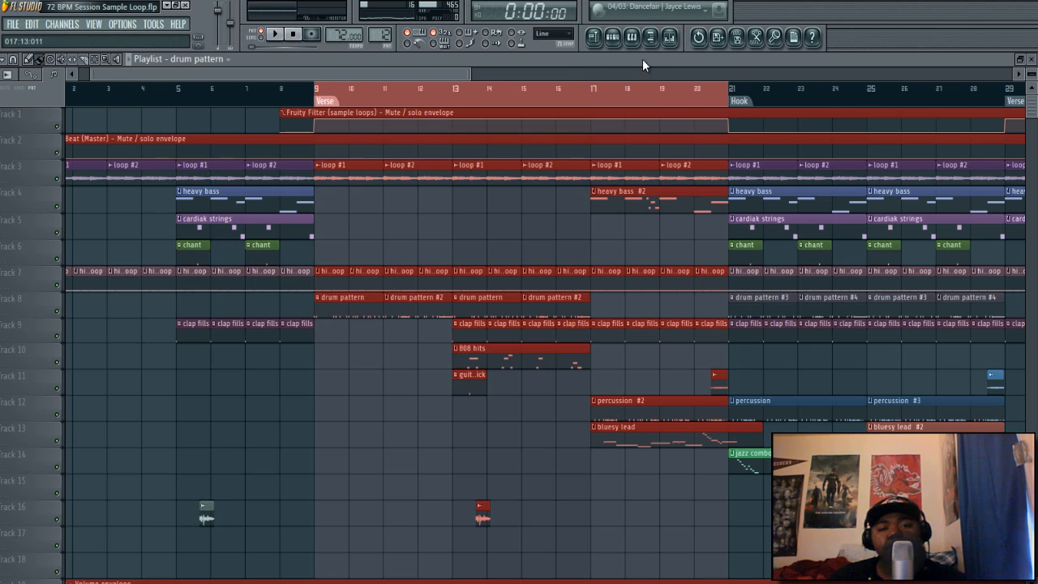
pyautogui.moveTo(392, 73); pyautogui.dragTo(437, 73)
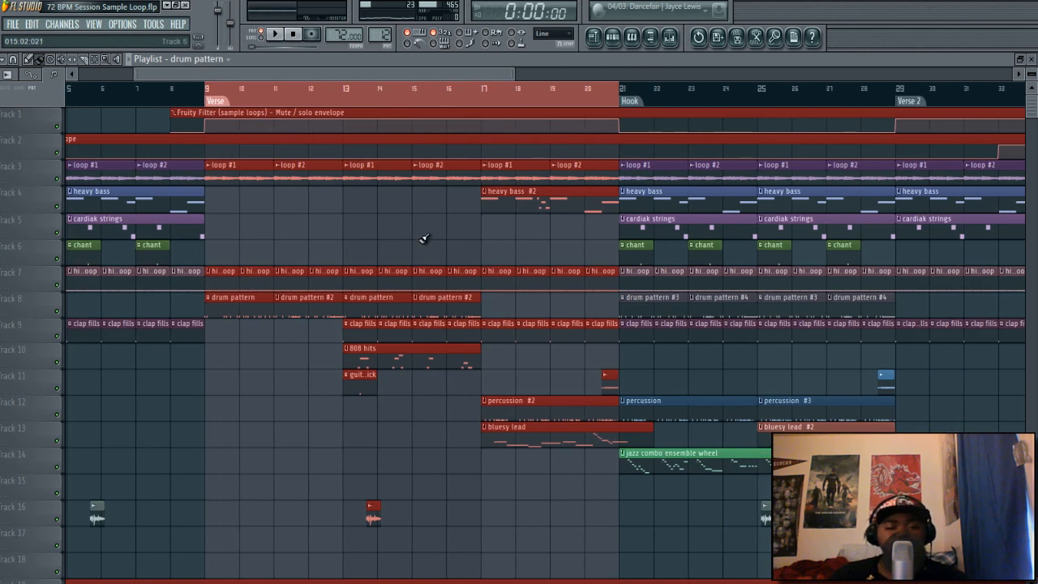
# Step: Open the verse's 808 hits clip in the piano roll, play it on its own, and return to the playlist
pyautogui.doubleClick(373, 349)
pyautogui.scroll(-5, 373, 344)
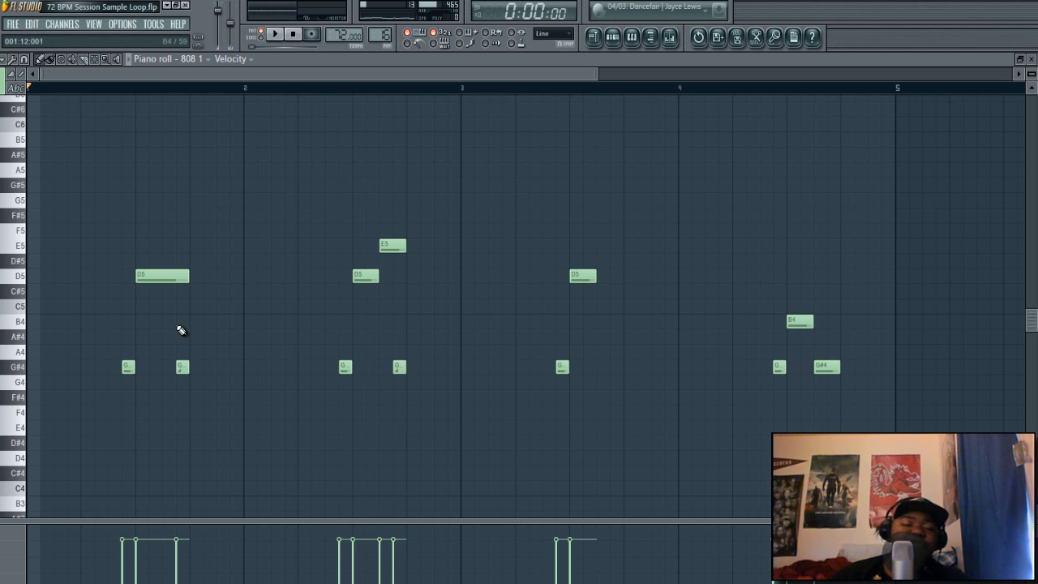
pyautogui.press('space')
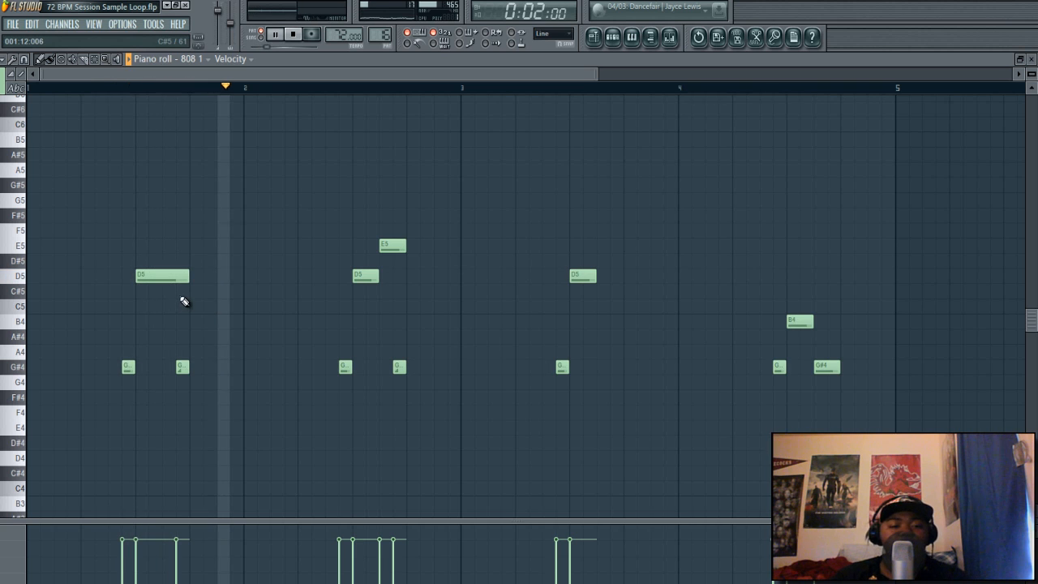
pyautogui.scroll(-1, 288, 202)
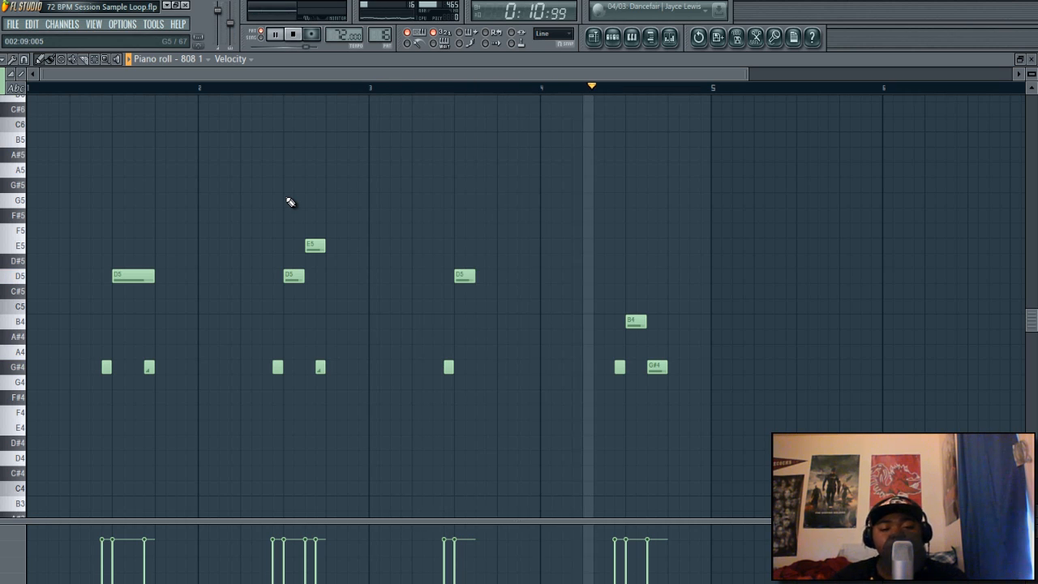
pyautogui.press('space')
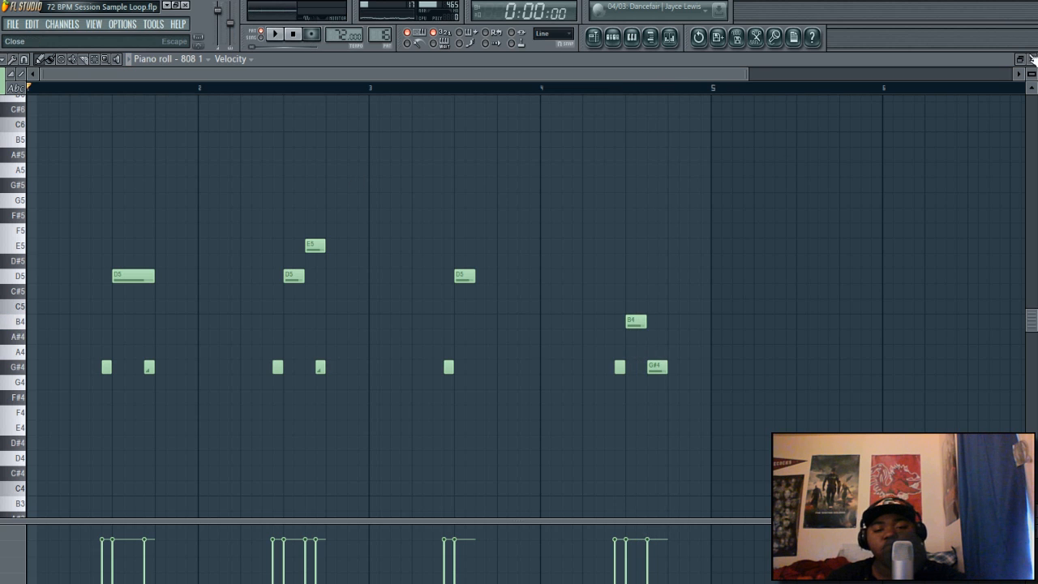
pyautogui.press('F6')
pyautogui.press('F5')
pyautogui.press('F6')
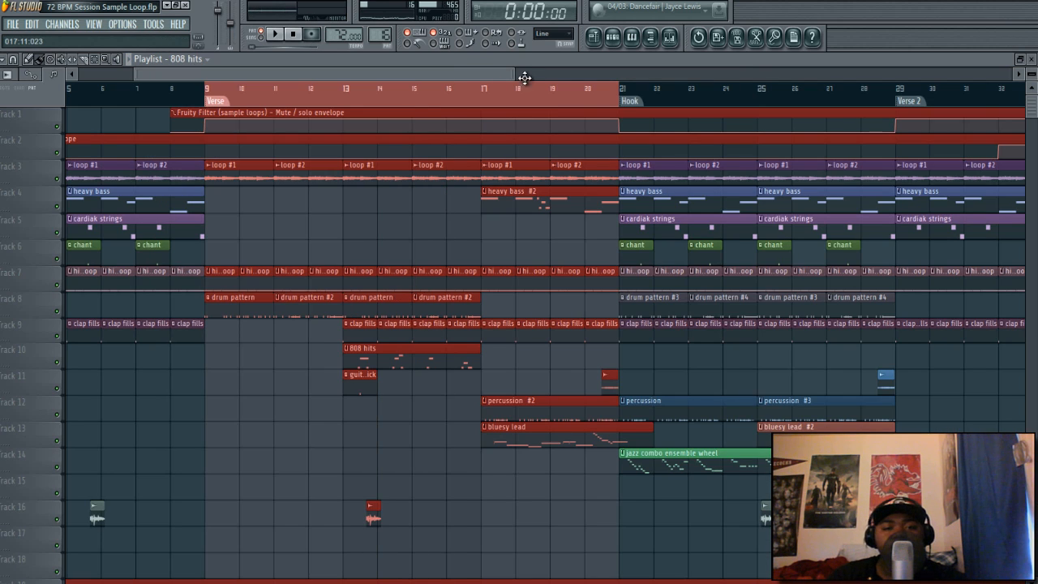
# Step: Open the verse's guitar lick pattern, inspect the Gtr_Lick Fx channel's envelope, function and sample settings, and return to the playlist
pyautogui.doubleClick(361, 376)
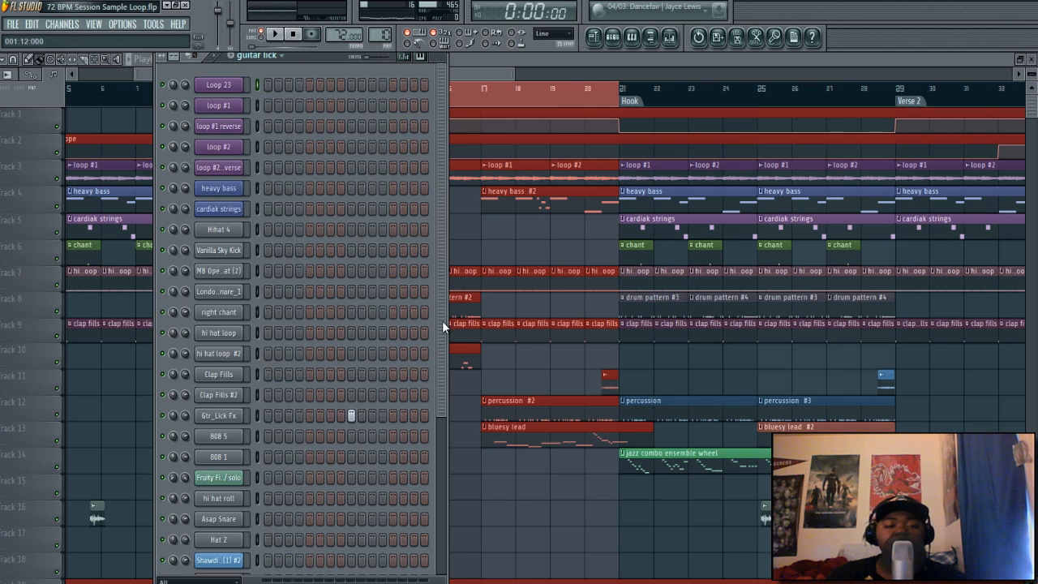
pyautogui.scroll(-3, 237, 381)
pyautogui.click(219, 360)
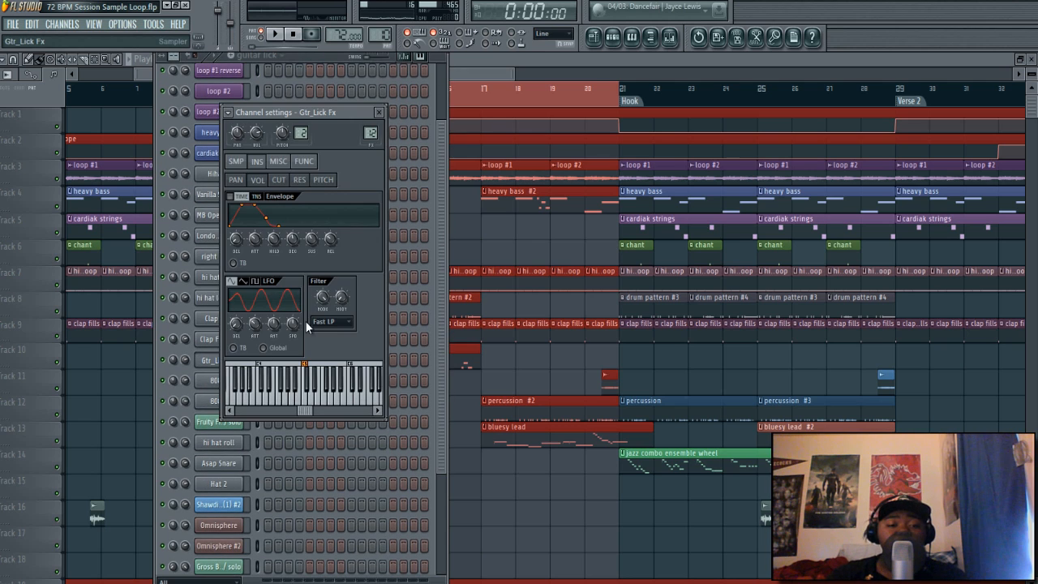
pyautogui.click(280, 162)
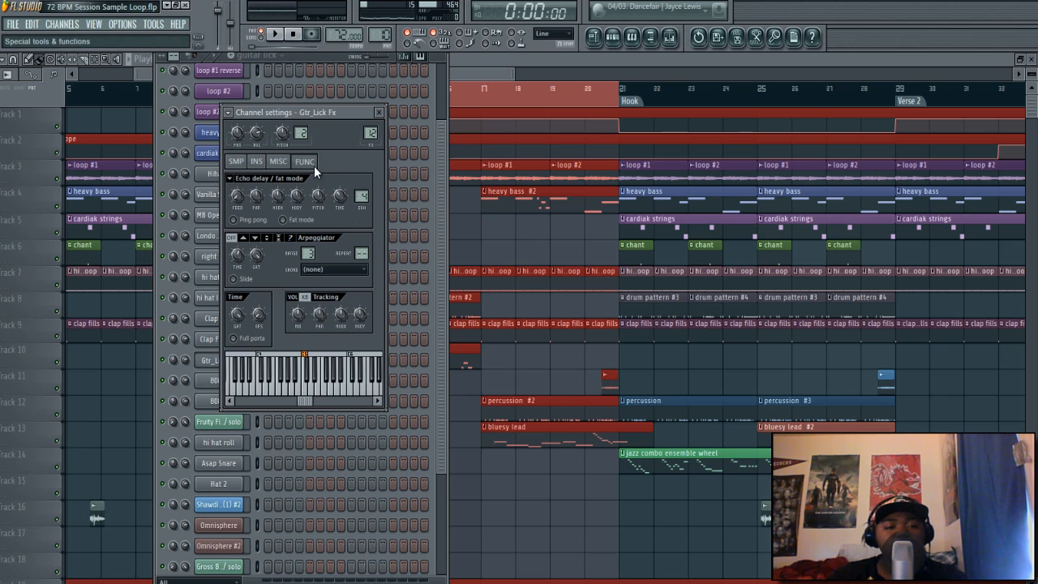
pyautogui.click(236, 161)
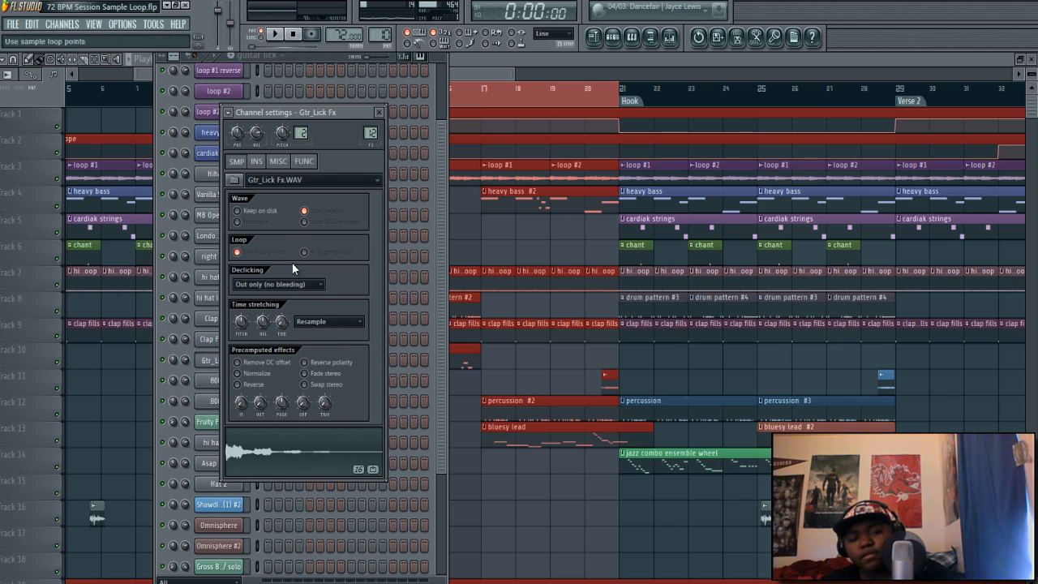
pyautogui.click(379, 113)
pyautogui.click(473, 139)
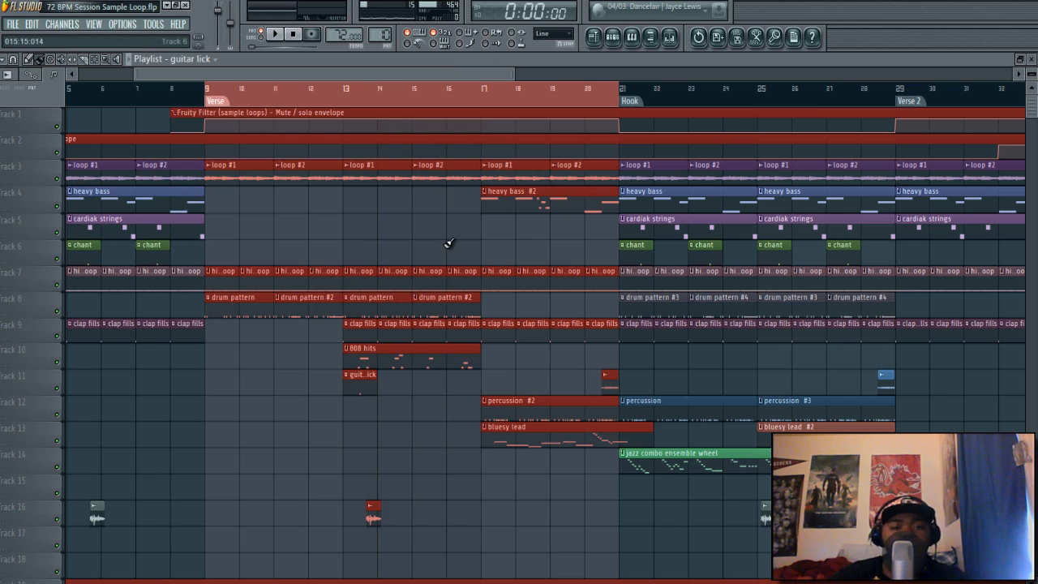
# Step: Select the last part of the verse in the playlist, from bar 17 to bar 21
pyautogui.scroll(-3, 448, 243)
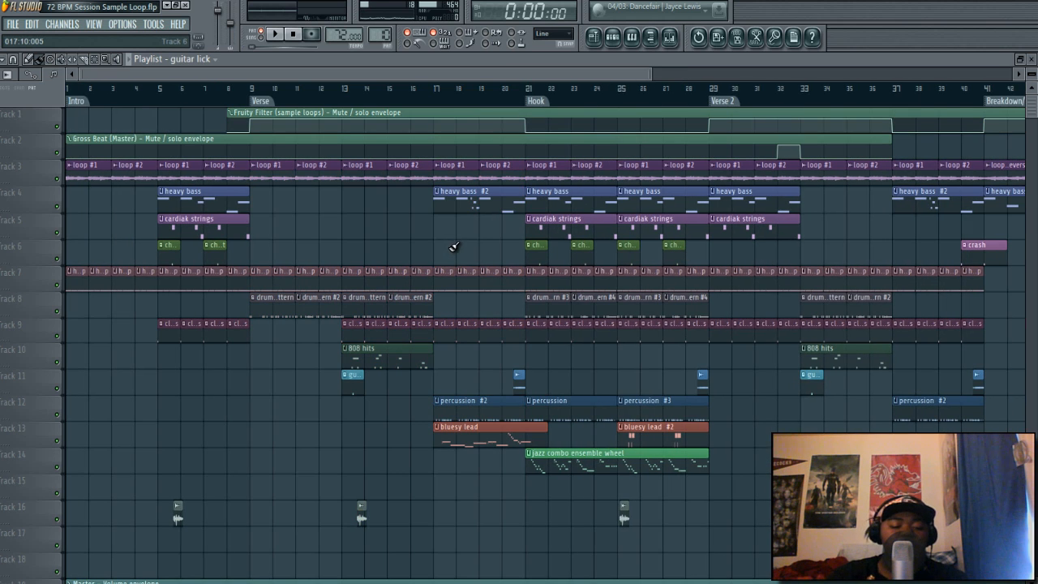
pyautogui.scroll(4, 431, 88)
pyautogui.moveTo(375, 89); pyautogui.dragTo(527, 97)
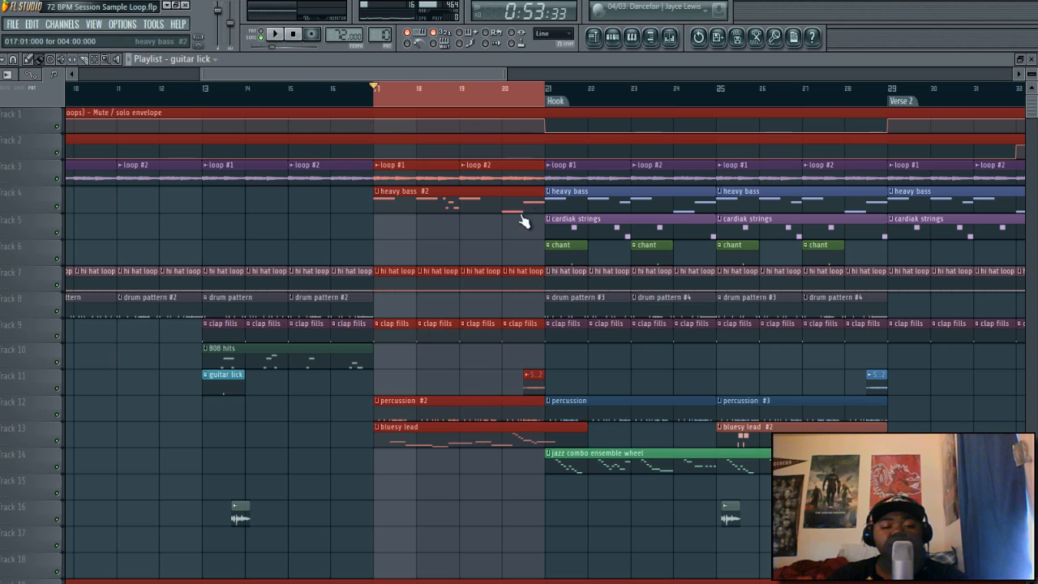
# Step: Open the percussion #2 pattern in the step sequencer and play it on its own in pattern mode
pyautogui.doubleClick(386, 407)
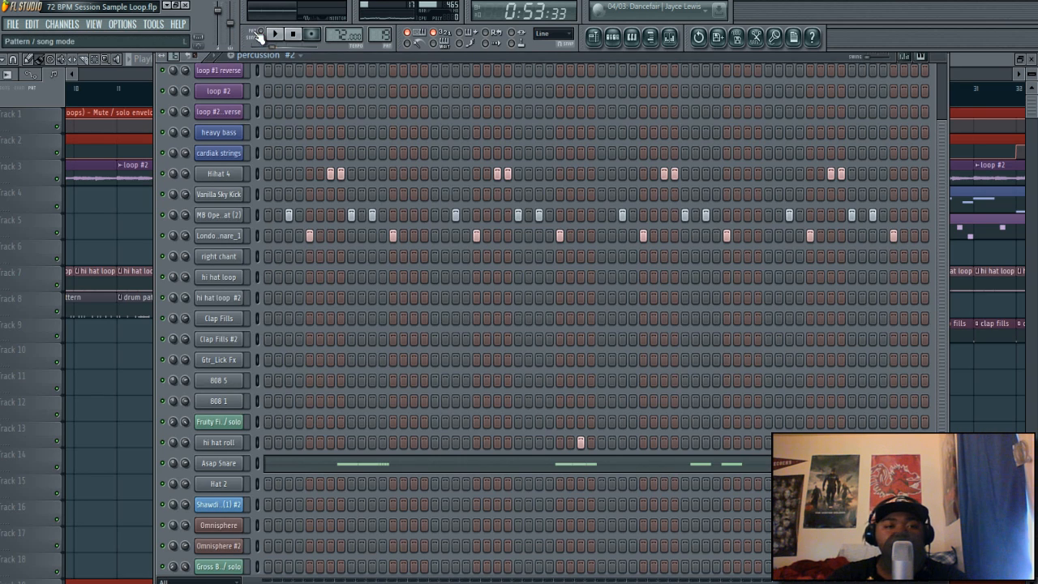
pyautogui.click(260, 35)
pyautogui.click(275, 38)
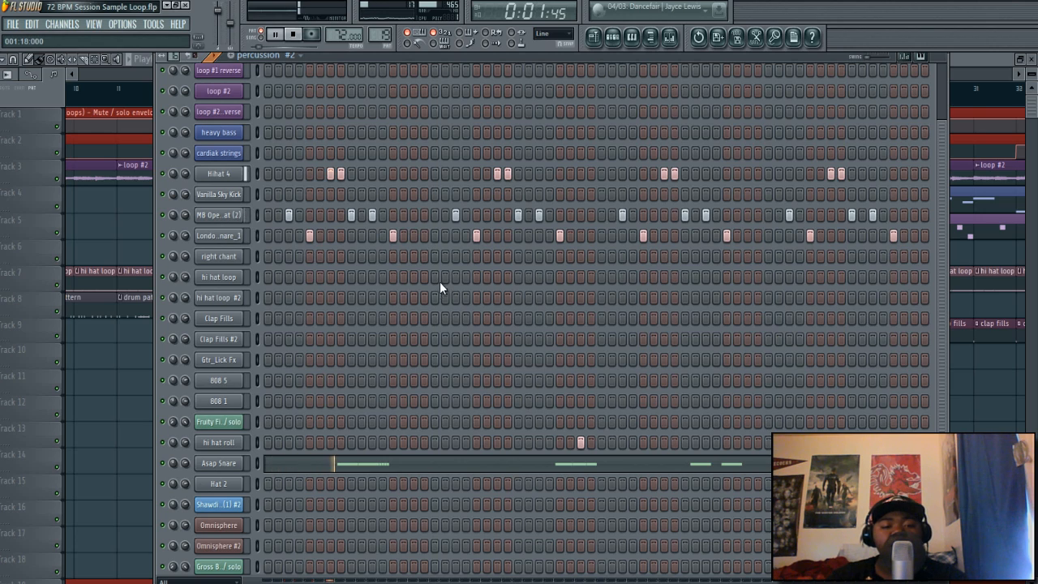
pyautogui.scroll(-5, 446, 280)
pyautogui.scroll(6, 451, 279)
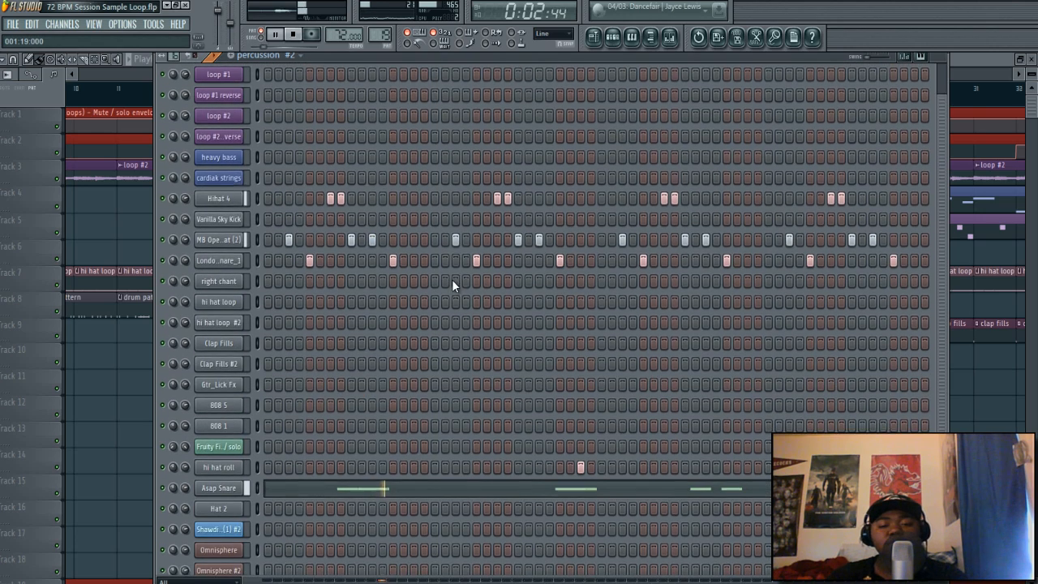
# Step: Inspect the Asap Snare notes in the piano roll during playback, stop it, and return to the playlist with the time selection cleared
pyautogui.click(484, 493)
pyautogui.scroll(-1, 411, 325)
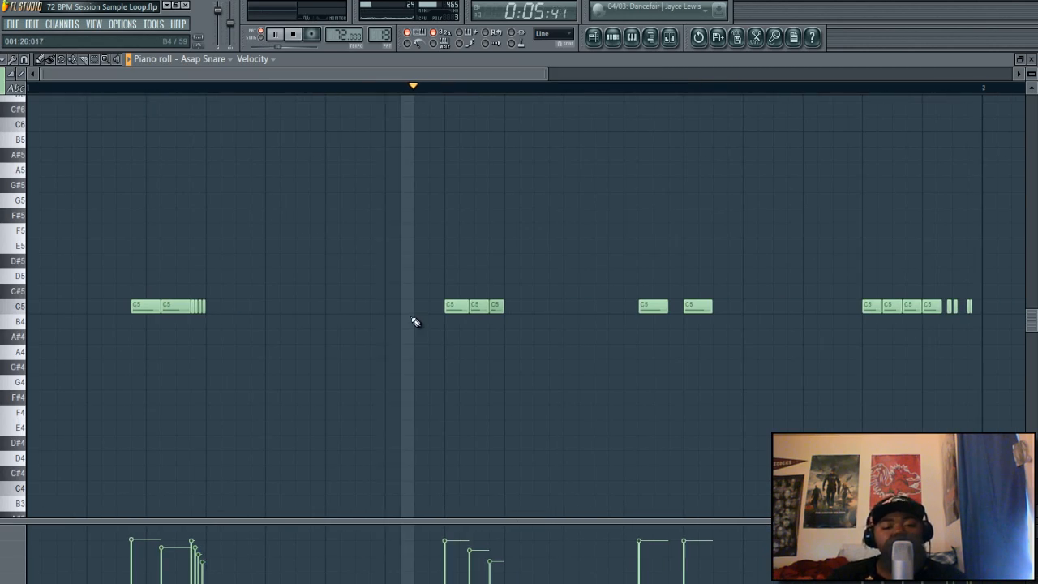
pyautogui.scroll(-1, 412, 324)
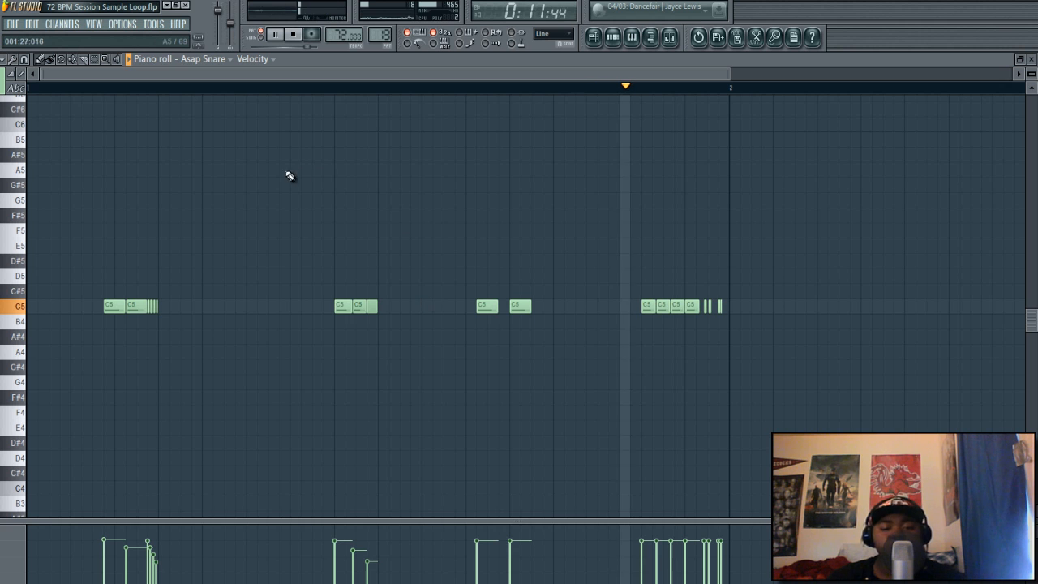
pyautogui.press('space')
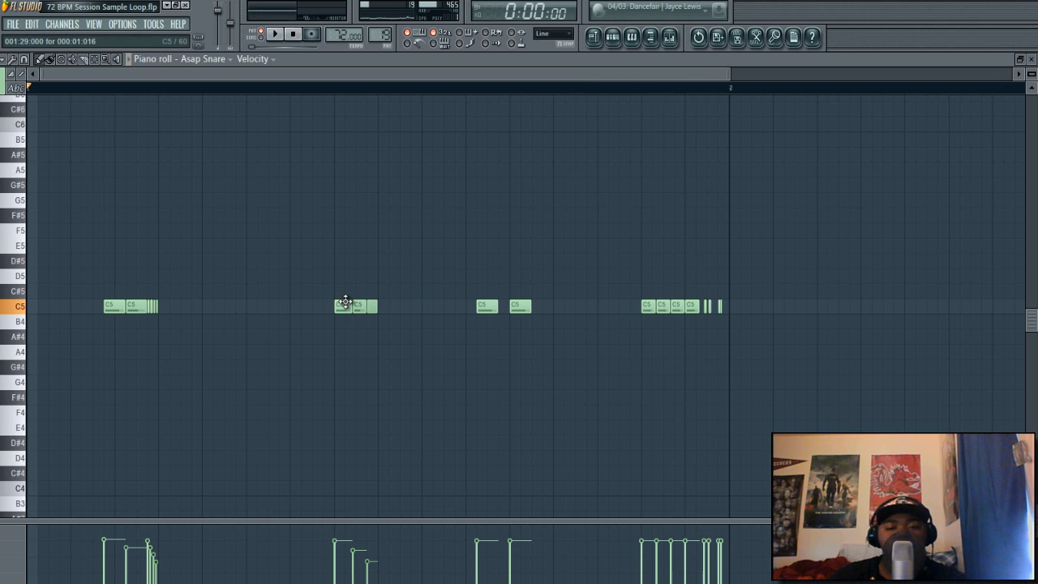
pyautogui.click(1031, 59)
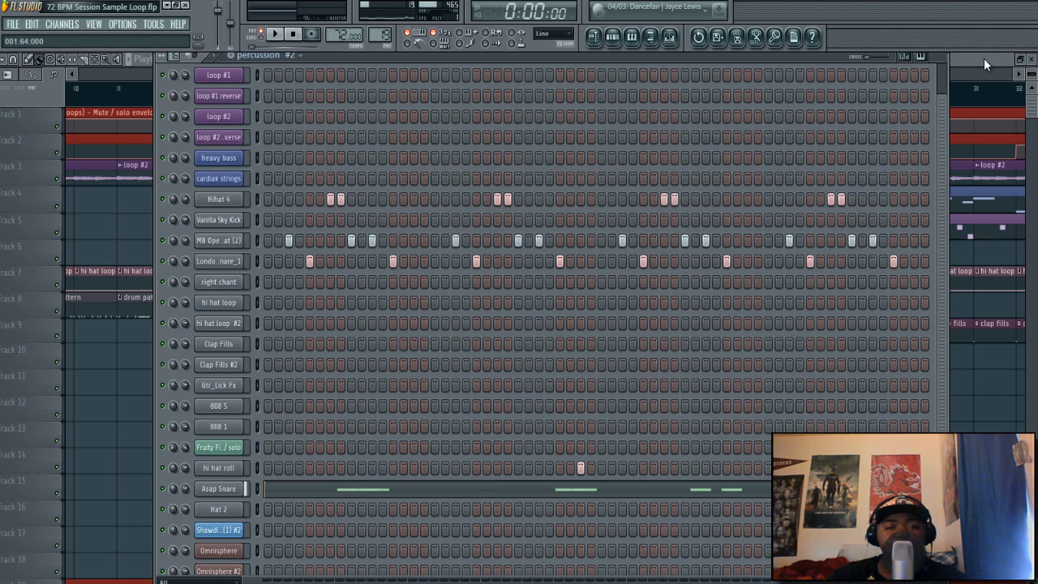
pyautogui.click(984, 60)
pyautogui.keyDown('ctrl'); pyautogui.click(889, 95); pyautogui.keyUp('ctrl')
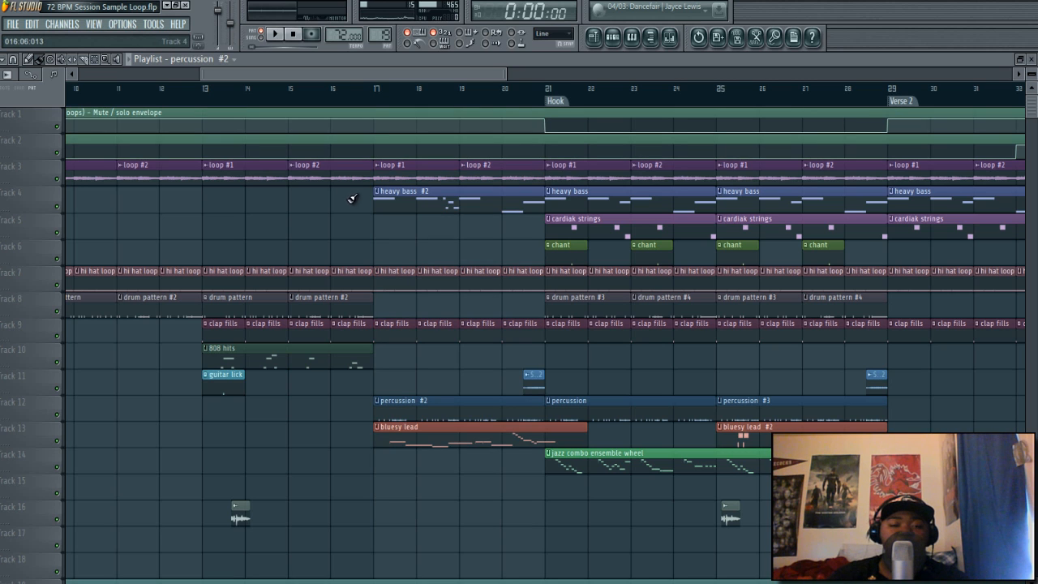
# Step: Open the bluesy lead clip in the piano roll, play its melody on its own, and return to the playlist
pyautogui.doubleClick(413, 440)
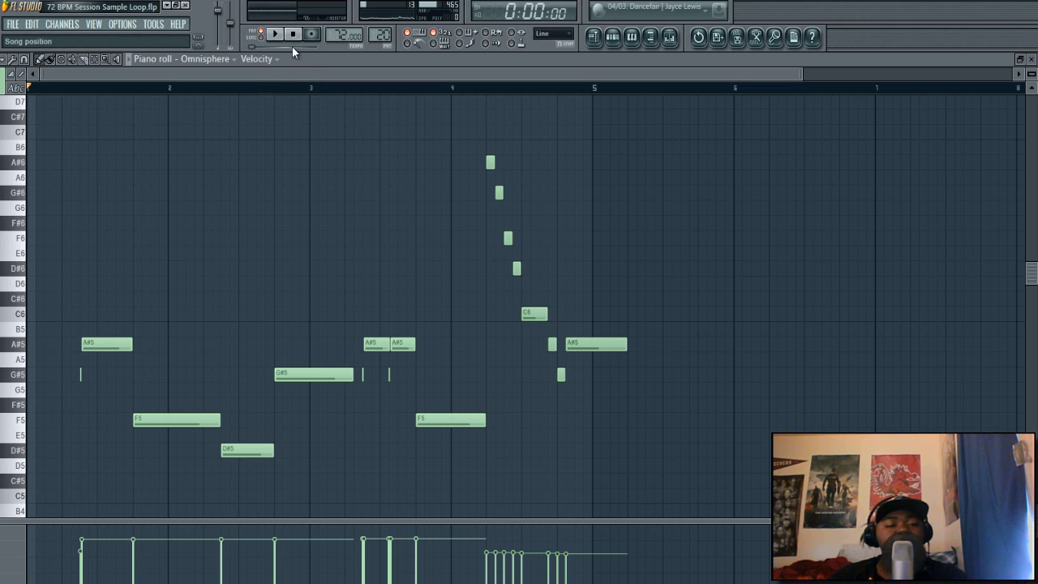
pyautogui.press('space')
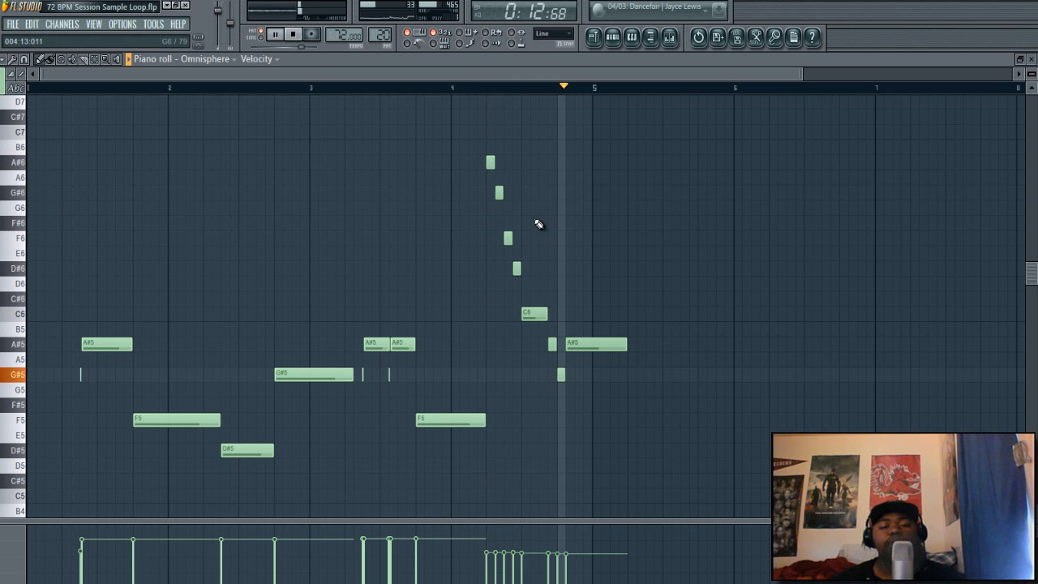
pyautogui.press('space')
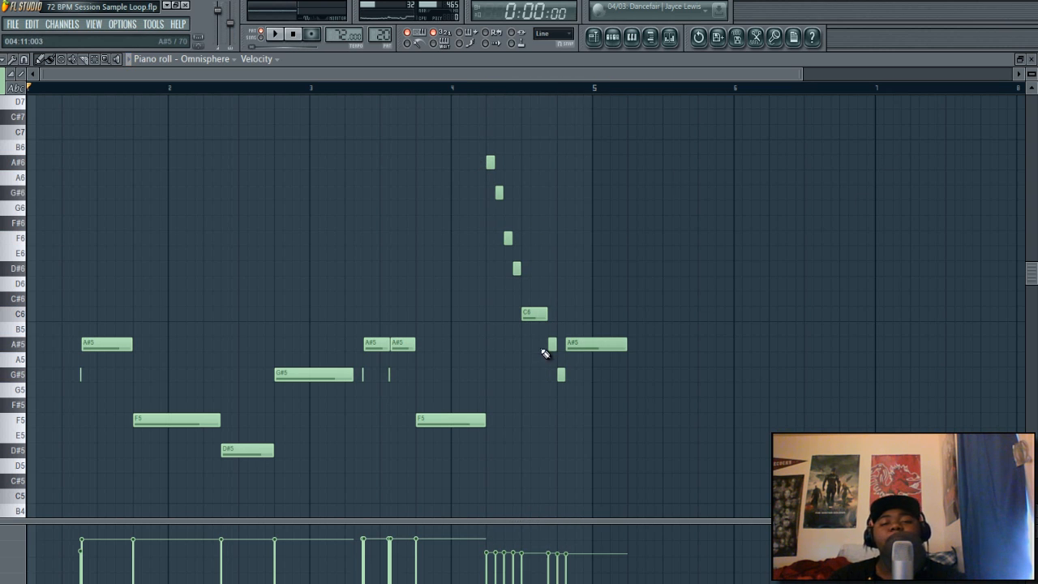
pyautogui.click(1030, 60)
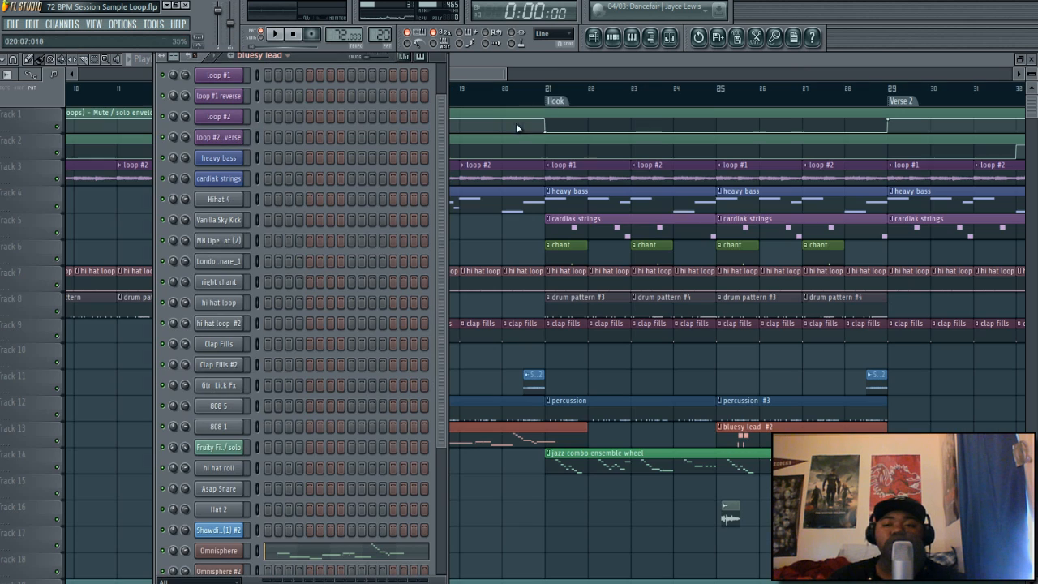
pyautogui.press('F6')
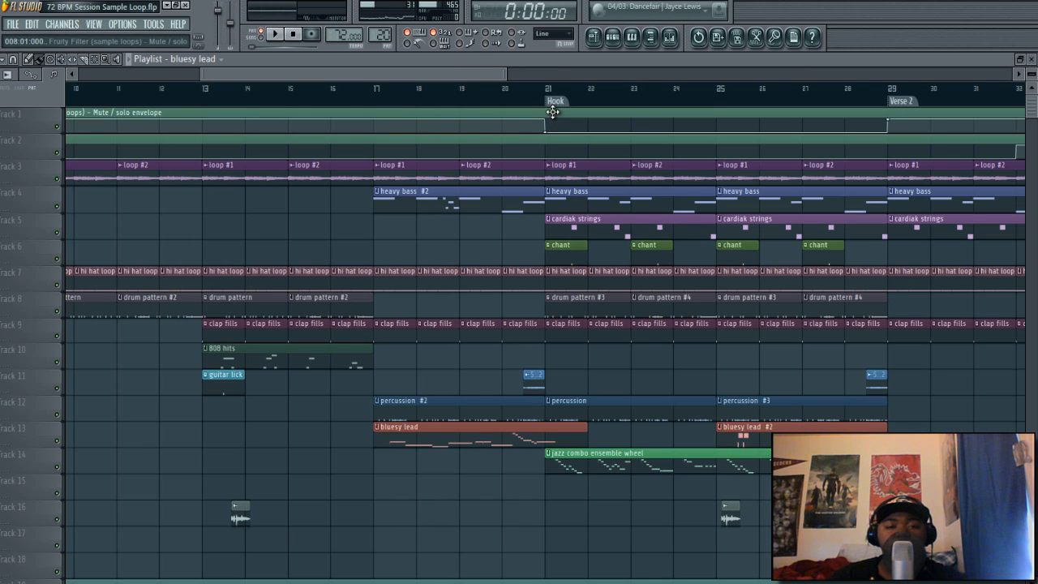
# Step: Select the whole Verse section and play it in song mode, stop playback, and clear the time selection
pyautogui.scroll(-4, 548, 110)
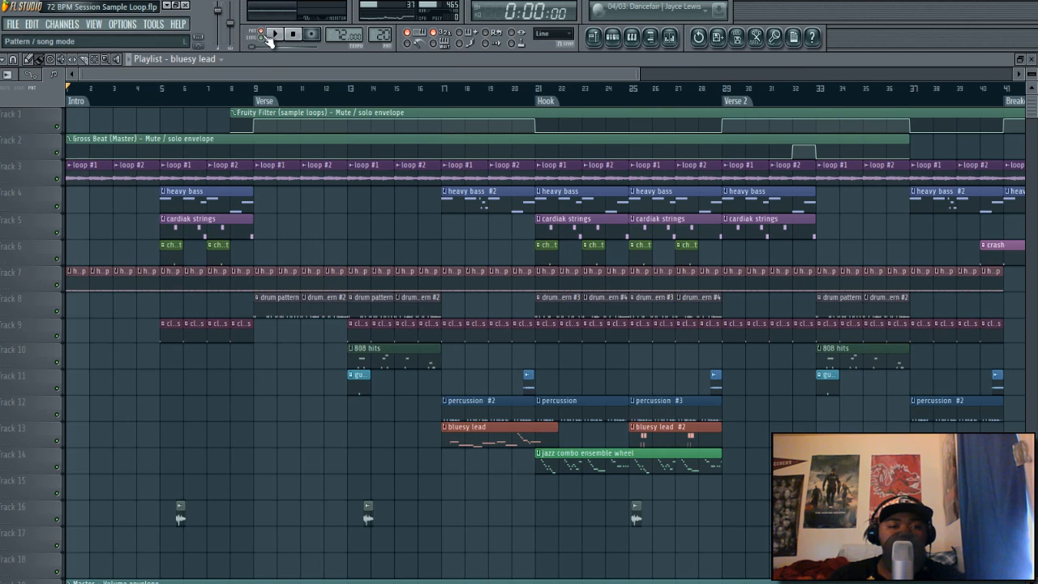
pyautogui.doubleClick(266, 102)
pyautogui.press('space')
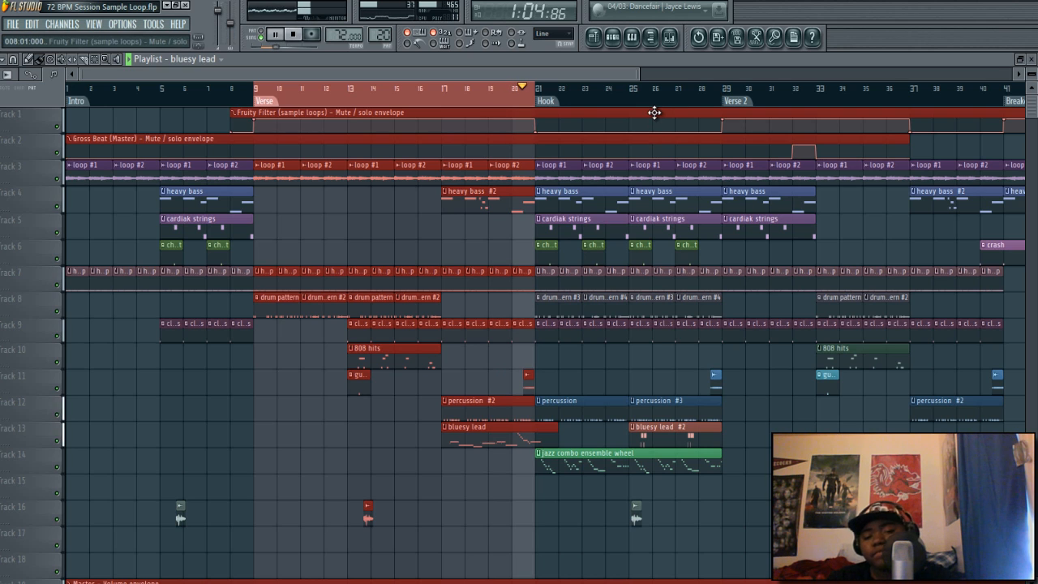
pyautogui.press('space')
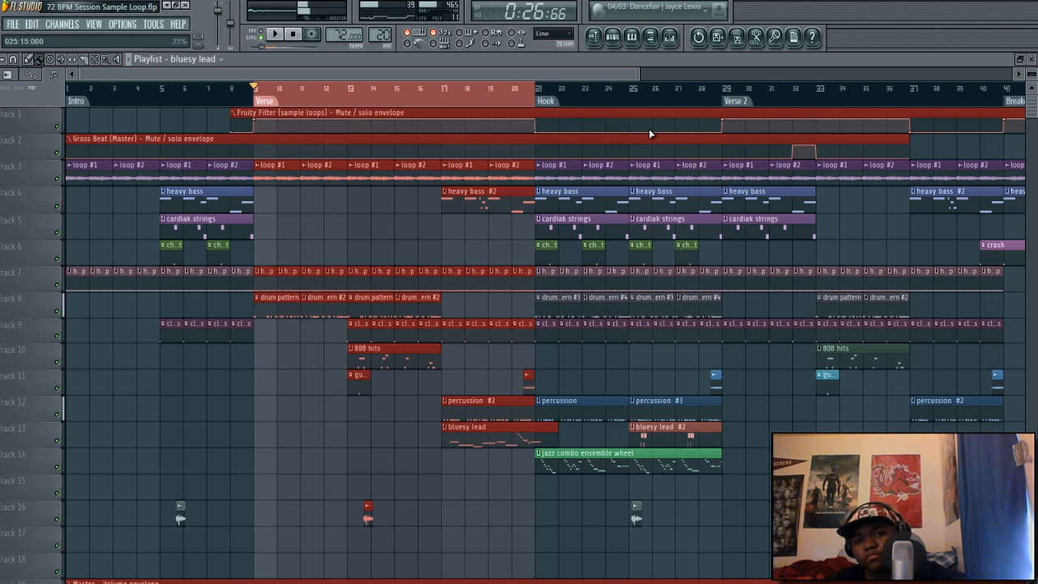
pyautogui.click(650, 136)
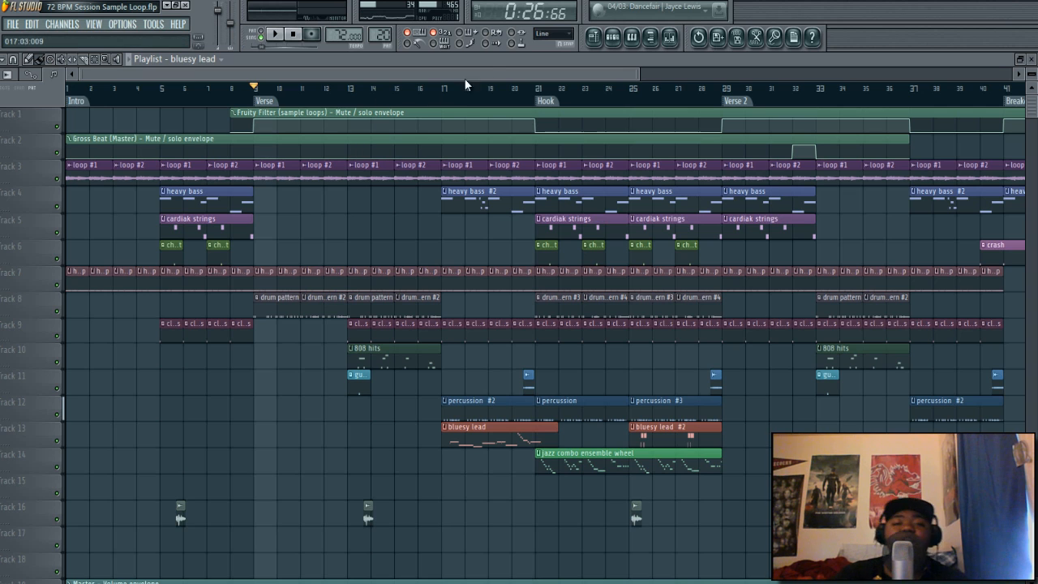
# Step: Open the hook's jazz combo ensemble wheel clip in the piano roll and examine its full Omnisphere #2 melody
pyautogui.hscroll(3, 544, 300)
pyautogui.keyDown('ctrl'); pyautogui.scroll(2, 524, 366); pyautogui.keyUp('ctrl')
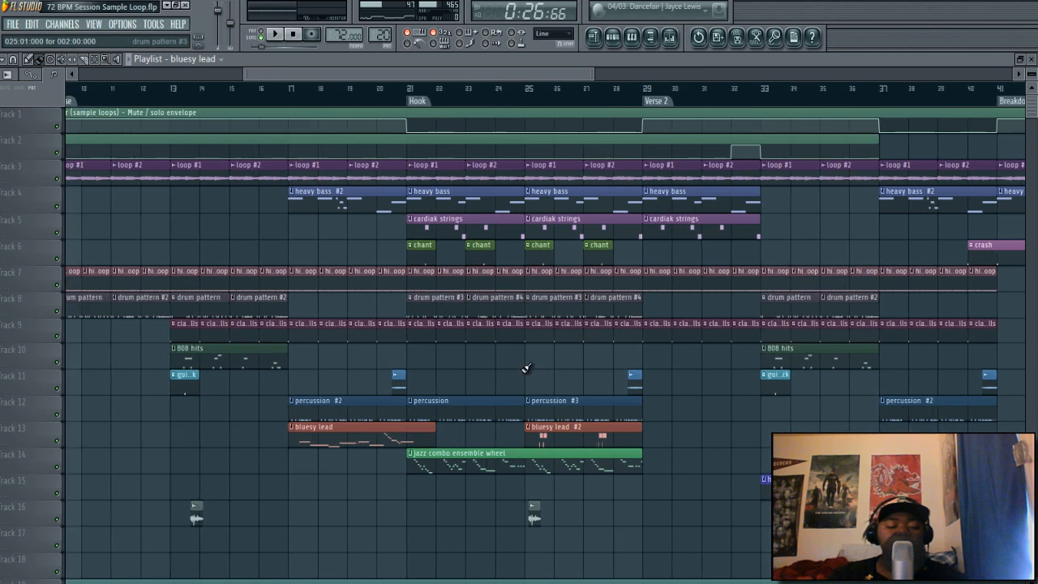
pyautogui.keyDown('ctrl'); pyautogui.scroll(2, 441, 425); pyautogui.keyUp('ctrl')
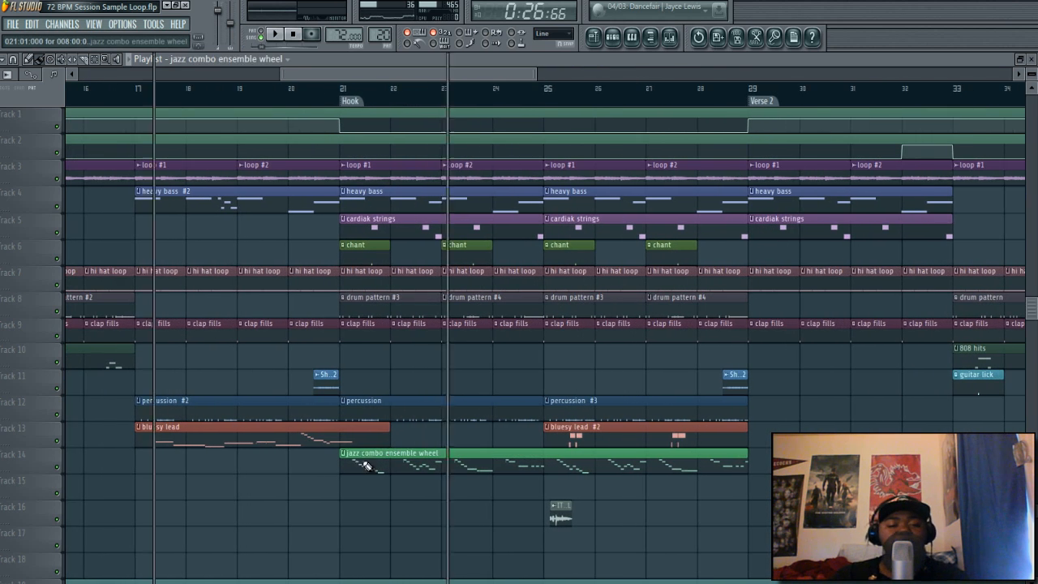
pyautogui.doubleClick(361, 460)
pyautogui.keyDown('ctrl'); pyautogui.scroll(-4, 360, 321); pyautogui.keyUp('ctrl')
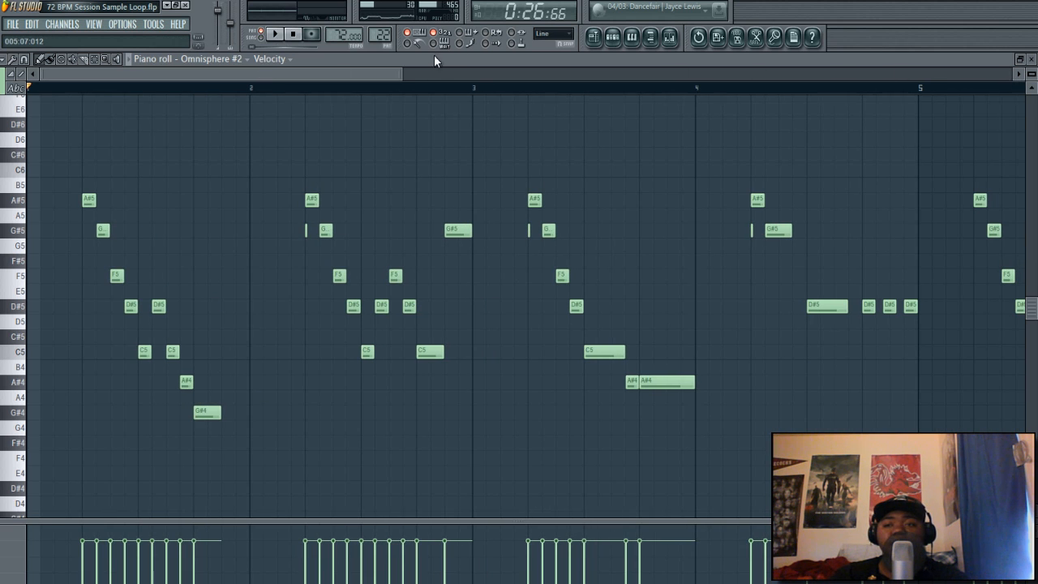
pyautogui.keyDown('ctrl'); pyautogui.scroll(-3, 585, 101); pyautogui.keyUp('ctrl')
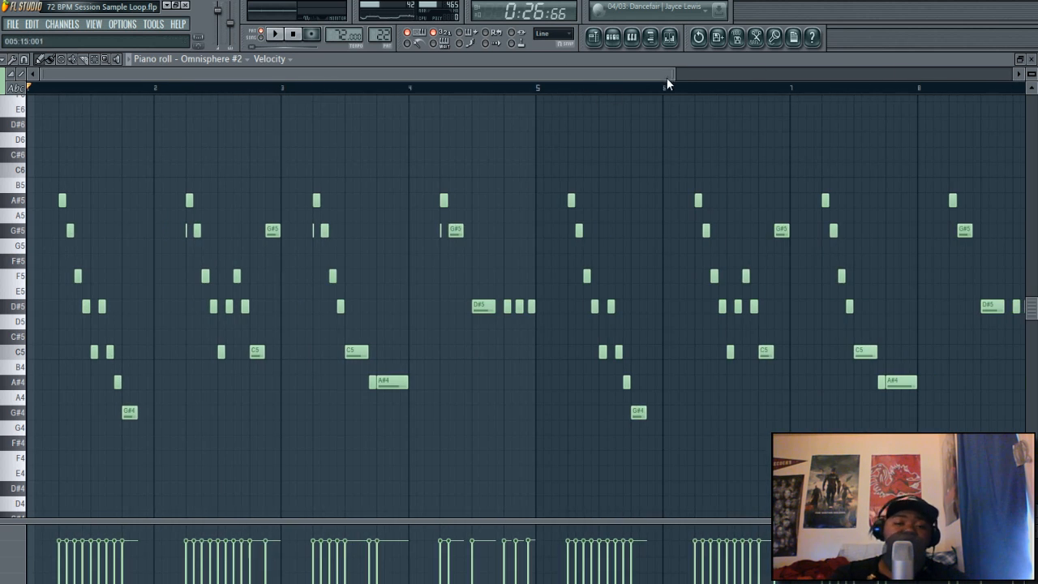
# Step: Play the whole Omnisphere #2 melody in the piano roll with the velocity lane enlarged, stop it, and return to the playlist
pyautogui.click(677, 71)
pyautogui.keyDown('ctrl'); pyautogui.scroll(-3, 211, 138); pyautogui.keyUp('ctrl')
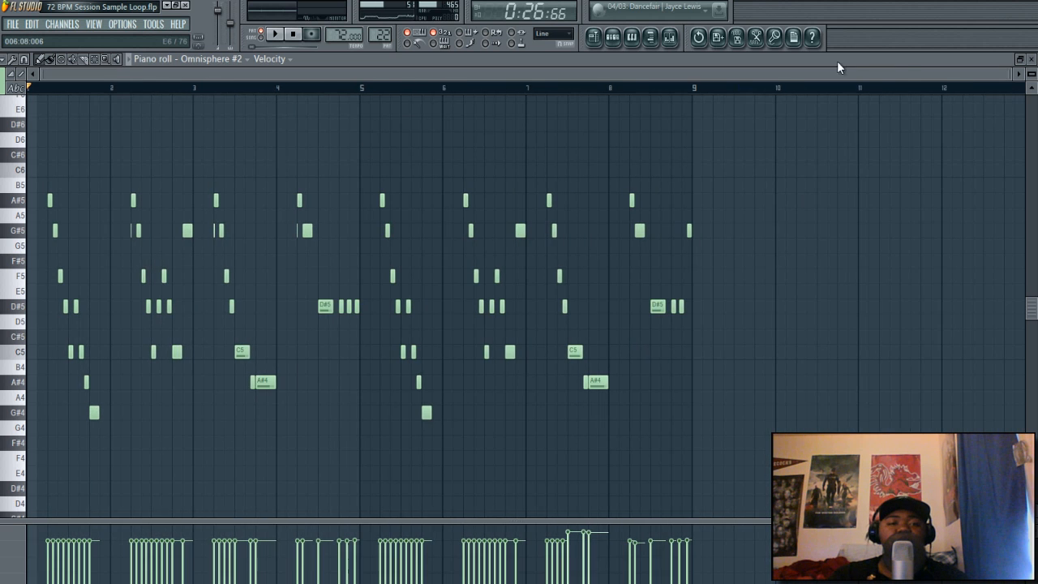
pyautogui.press('space')
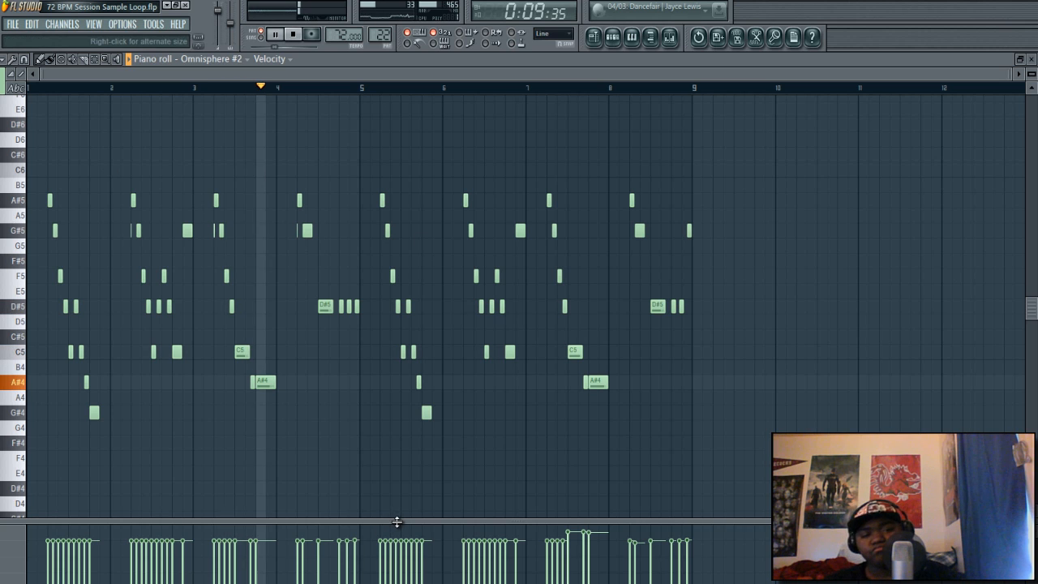
pyautogui.moveTo(398, 521); pyautogui.dragTo(405, 419)
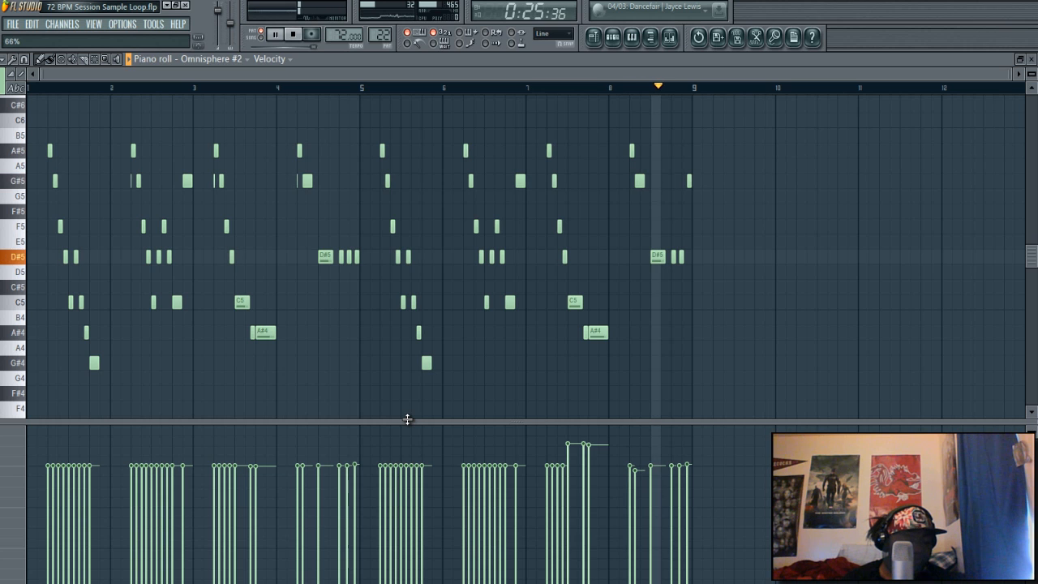
pyautogui.press('space')
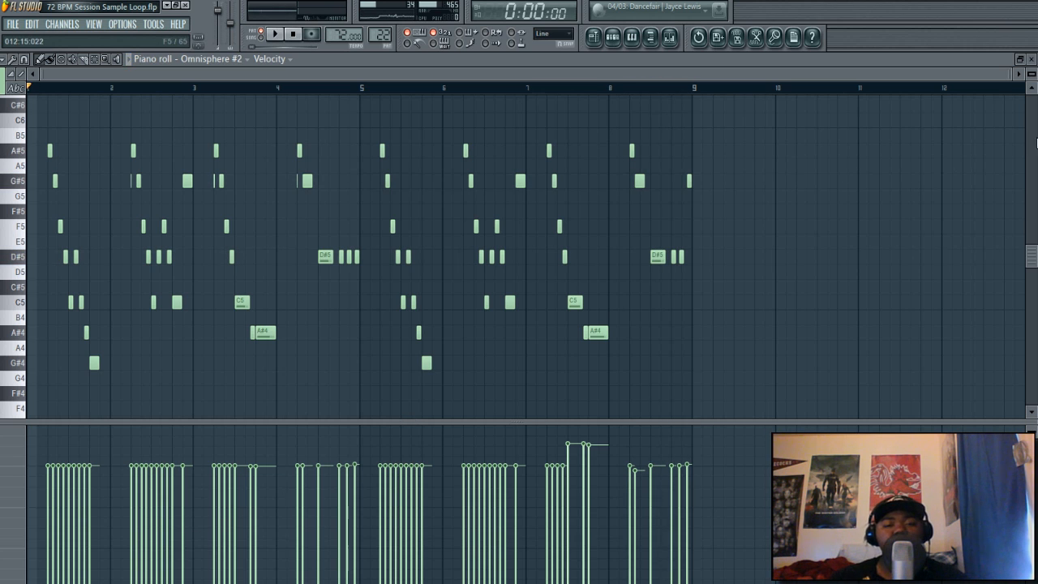
pyautogui.click(1033, 59)
# Step: Play the song from bar 17 into the Hook and turn the system volume up
pyautogui.click(533, 73)
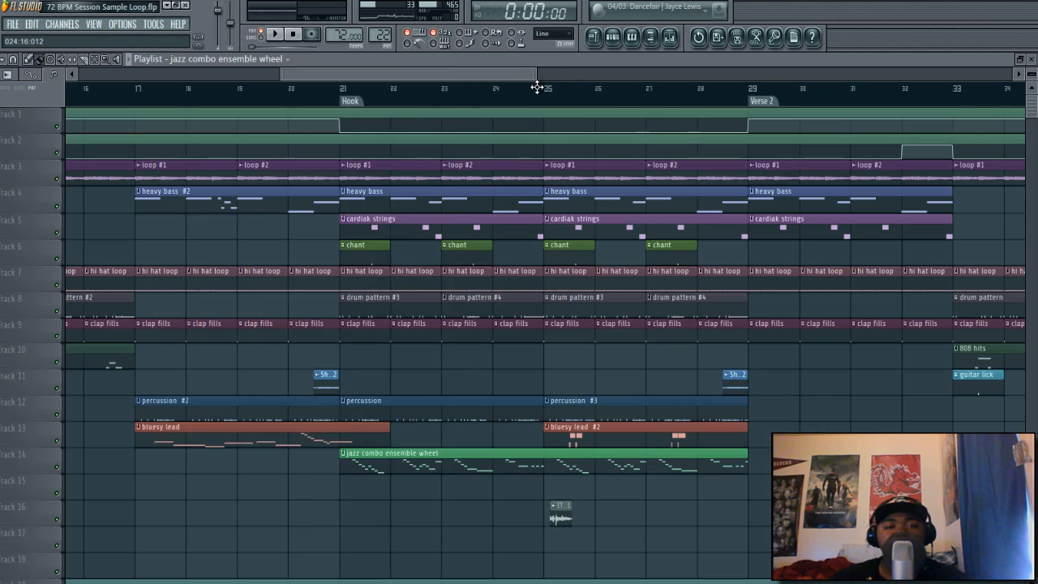
pyautogui.scroll(-2, 540, 209)
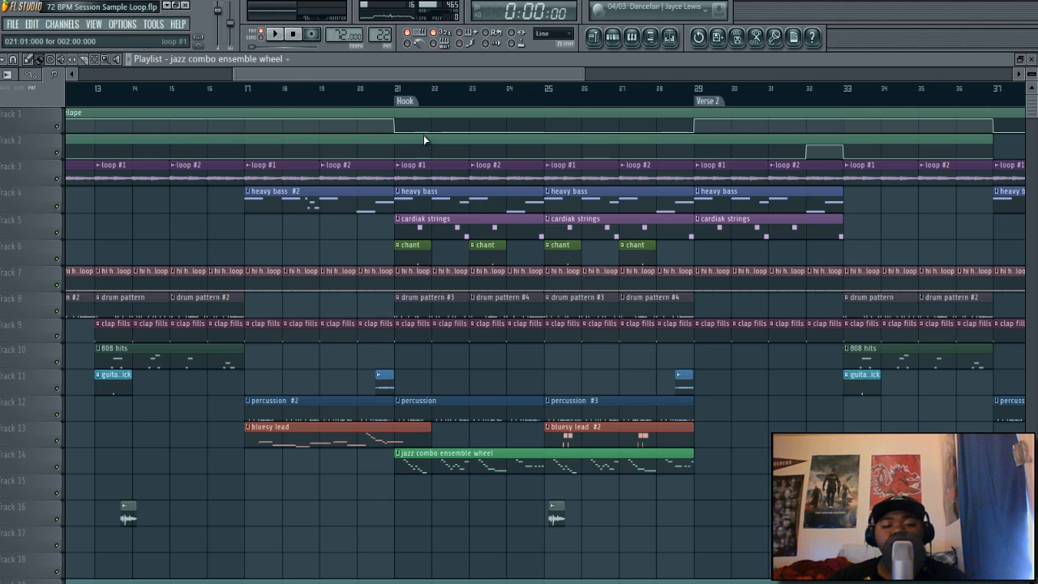
pyautogui.click(252, 92)
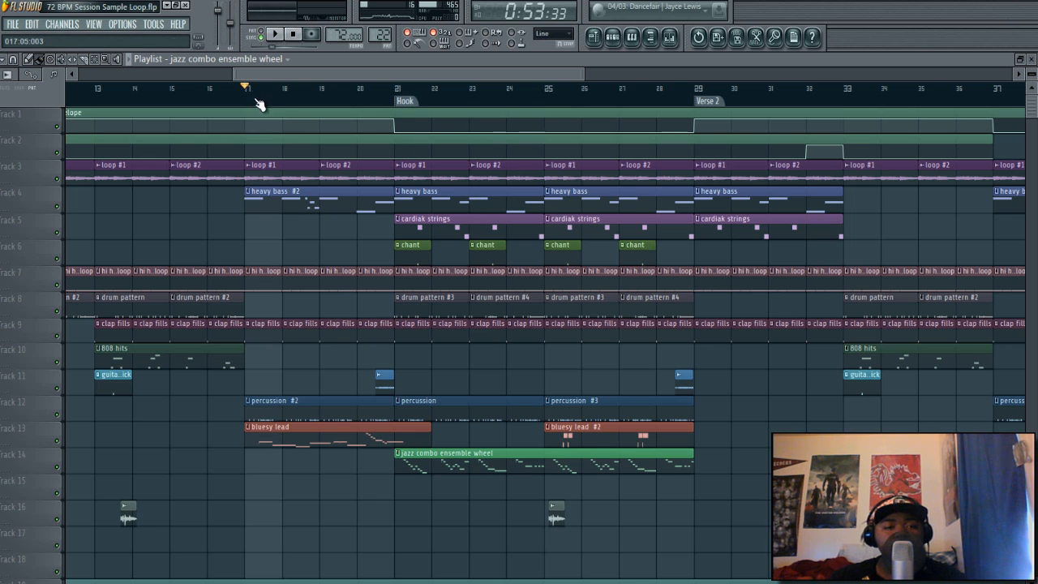
pyautogui.moveTo(413, 75)
pyautogui.mouseDown()
pyautogui.moveTo(488, 80)
pyautogui.moveTo(398, 73)
pyautogui.mouseUp()
pyautogui.press('space')
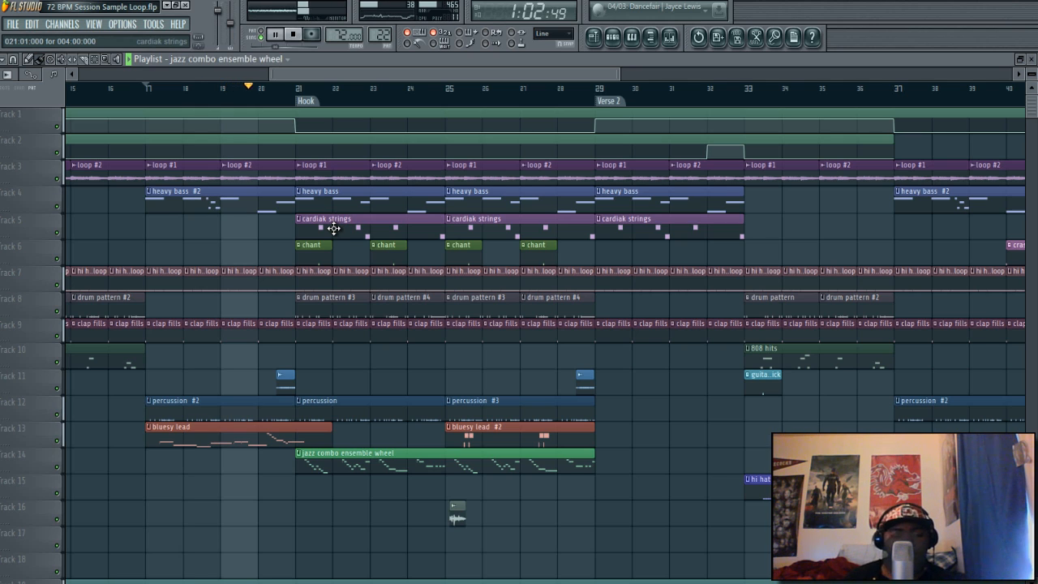
pyautogui.press('XF86AudioRaiseVolume')
pyautogui.press('XF86AudioRaiseVolume')
pyautogui.press('XF86AudioRaiseVolume')
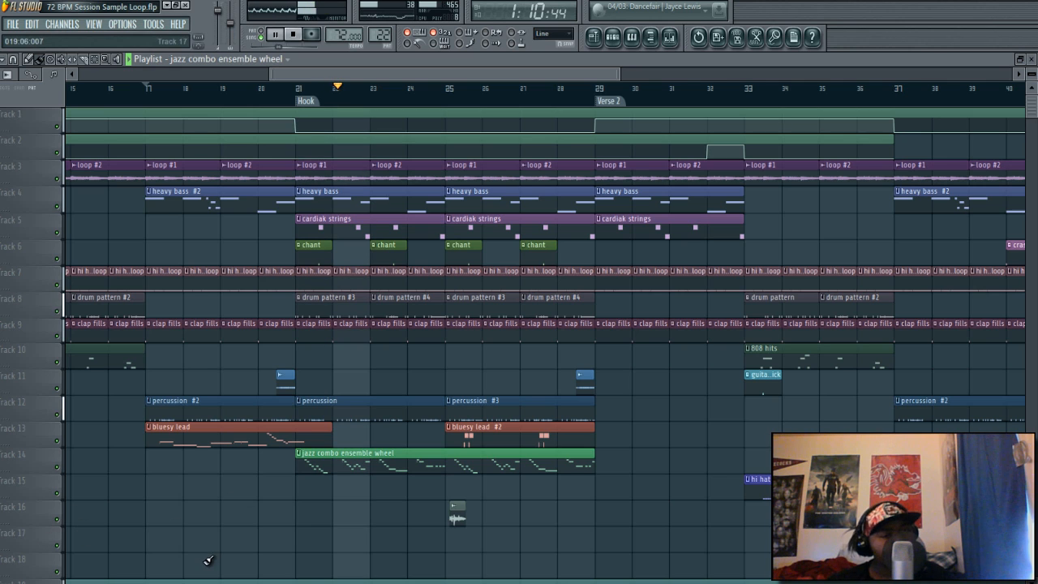
# Step: Follow the song's playback through the Hook into Verse 2 and lower the system volume to 14
pyautogui.moveTo(324, 69); pyautogui.dragTo(379, 73)
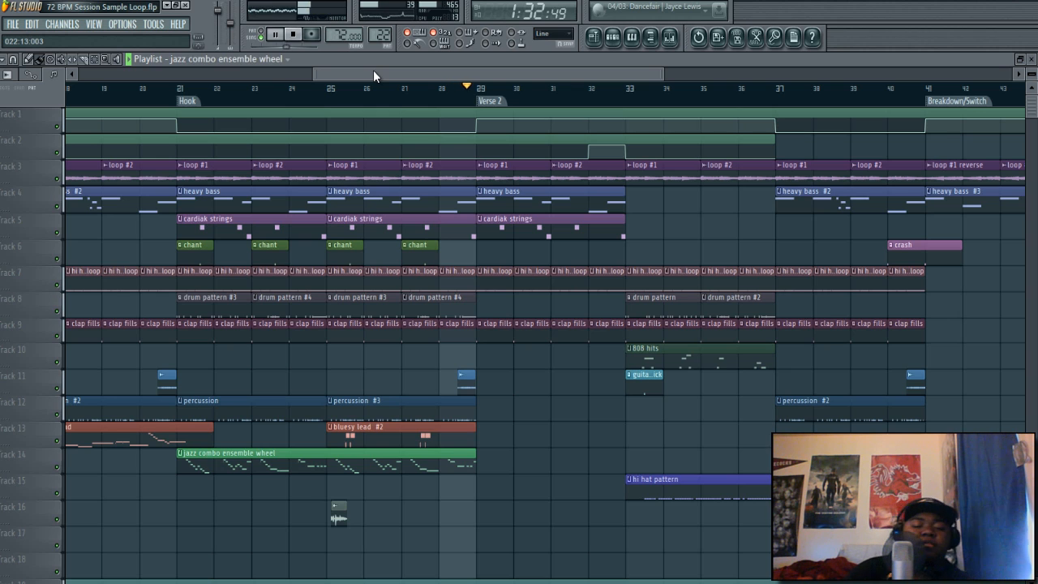
pyautogui.press('XF86AudioLowerVolume')
pyautogui.press('XF86AudioLowerVolume')
pyautogui.press('XF86AudioLowerVolume')
pyautogui.press('XF86AudioLowerVolume')
pyautogui.press('XF86AudioLowerVolume')
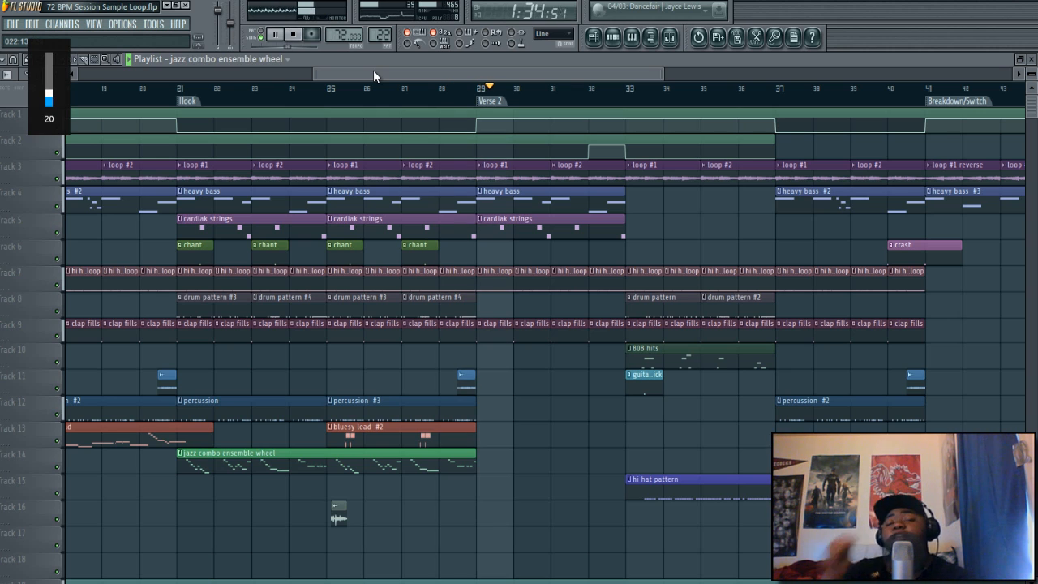
pyautogui.press('XF86AudioLowerVolume')
pyautogui.press('XF86AudioLowerVolume')
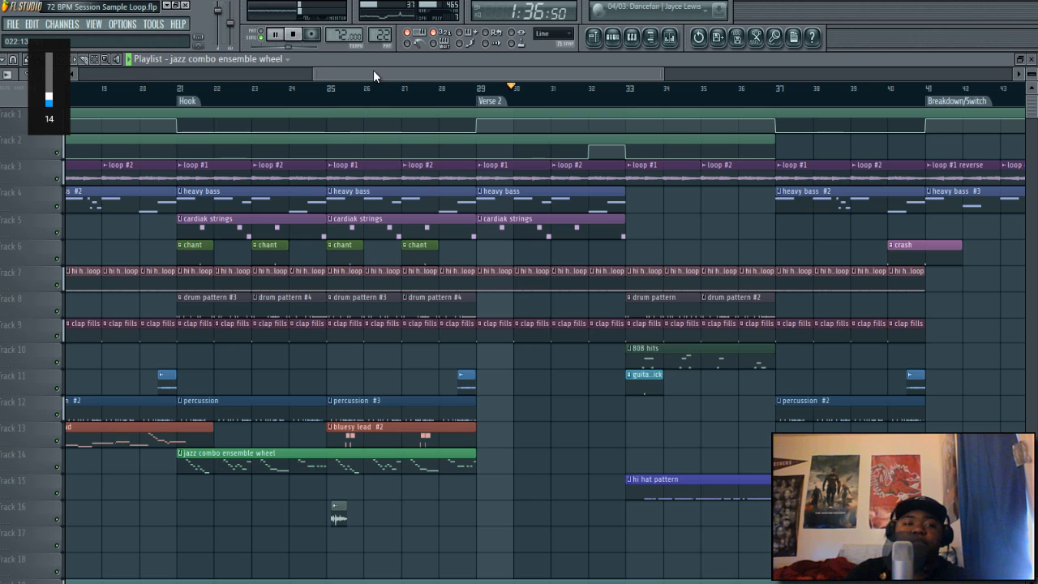
# Step: Listen through the rest of Verse 2 up to the Breakdown/Switch marker, and stop playback
pyautogui.moveTo(531, 78); pyautogui.dragTo(598, 82)
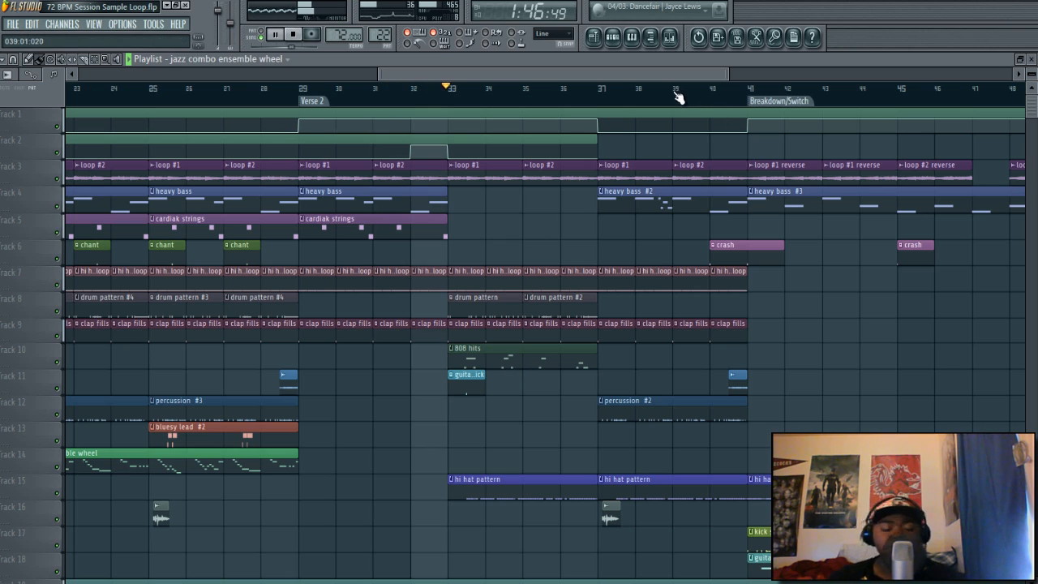
pyautogui.press('XF86AudioLowerVolume')
pyautogui.press('XF86AudioRaiseVolume')
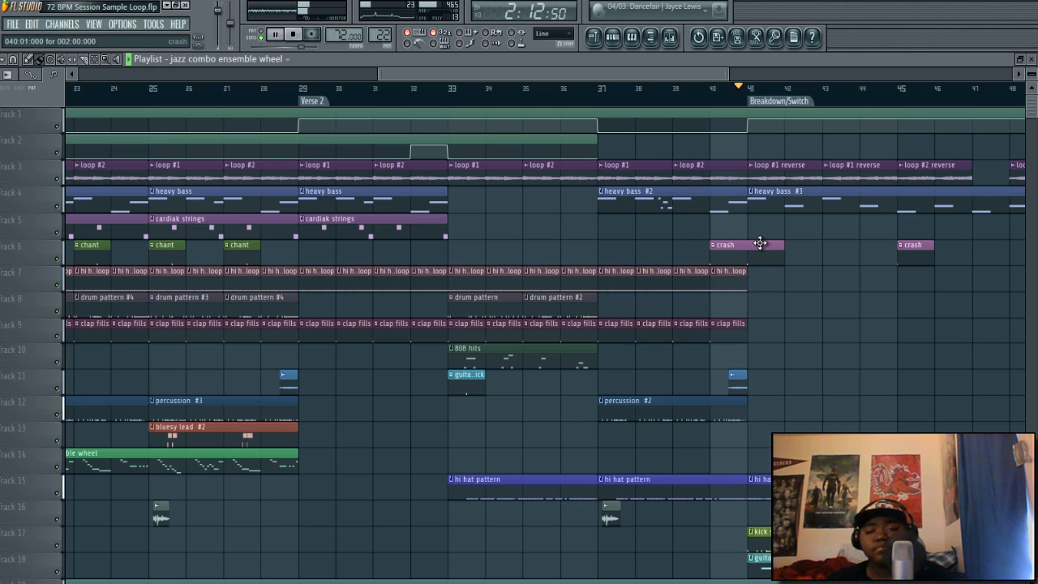
pyautogui.press('space')
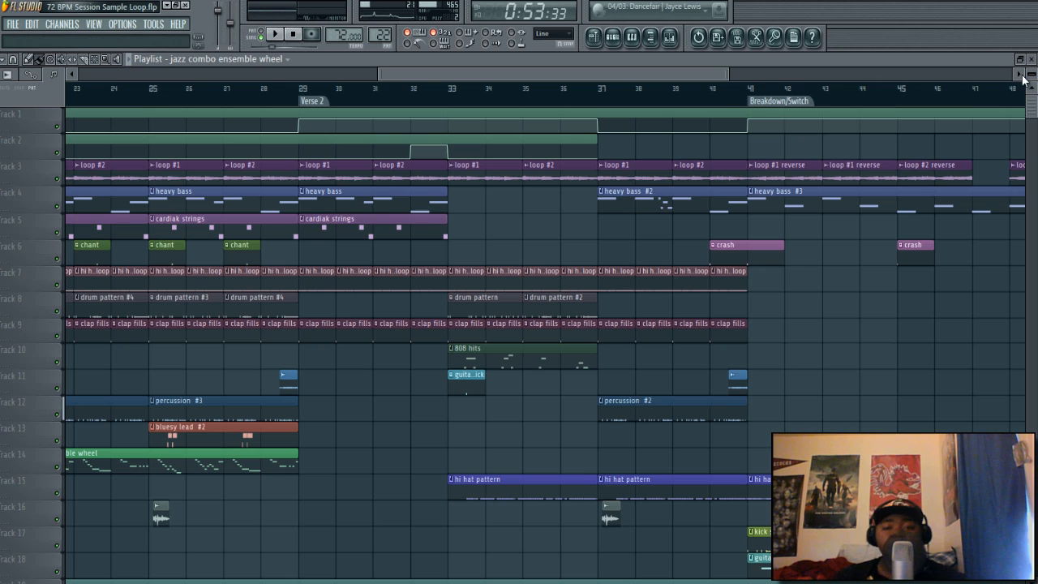
# Step: Solo Track 3 and select bars 41 to 49 of the Breakdown/Switch section in the playlist
pyautogui.moveTo(1031, 75); pyautogui.dragTo(1031, 77)
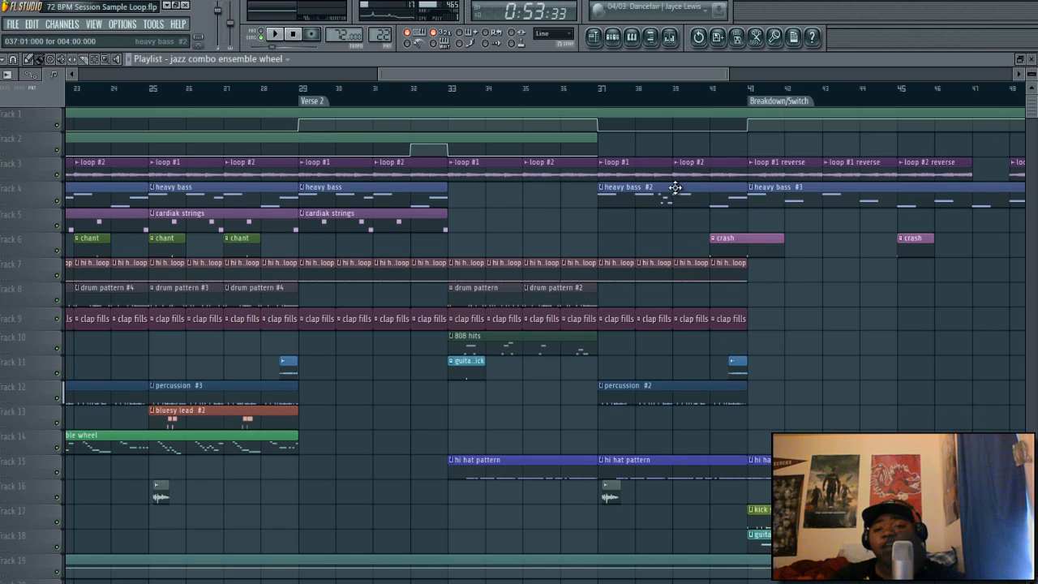
pyautogui.scroll(-3, 681, 162)
pyautogui.moveTo(698, 74); pyautogui.dragTo(788, 99)
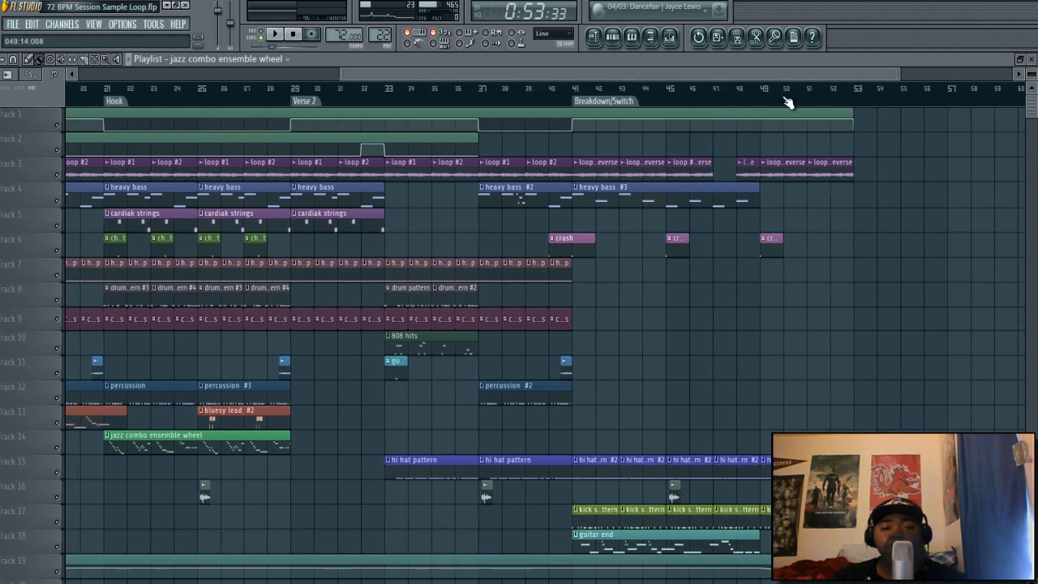
pyautogui.scroll(3, 788, 119)
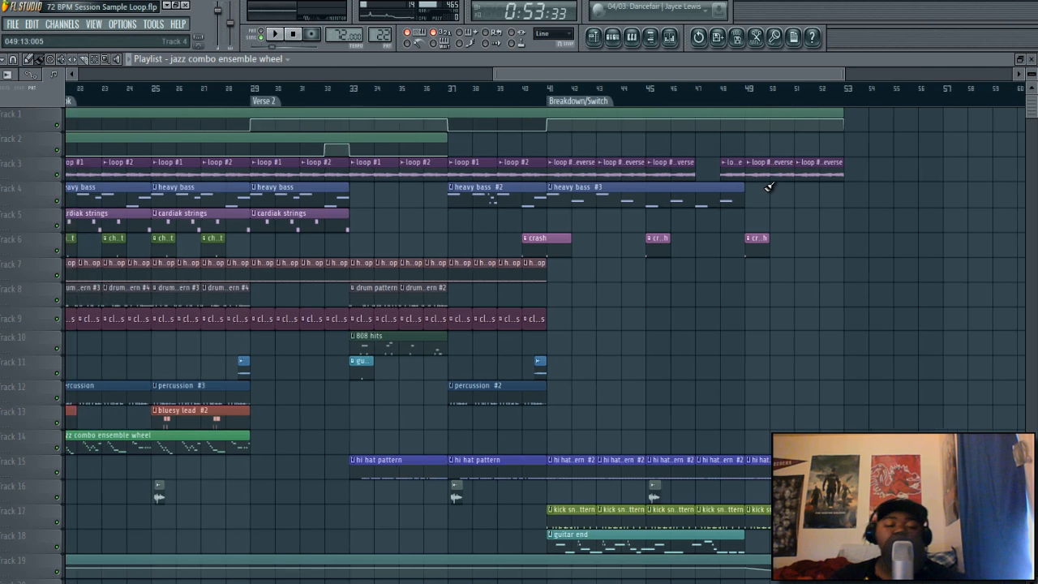
pyautogui.rightClick(58, 174)
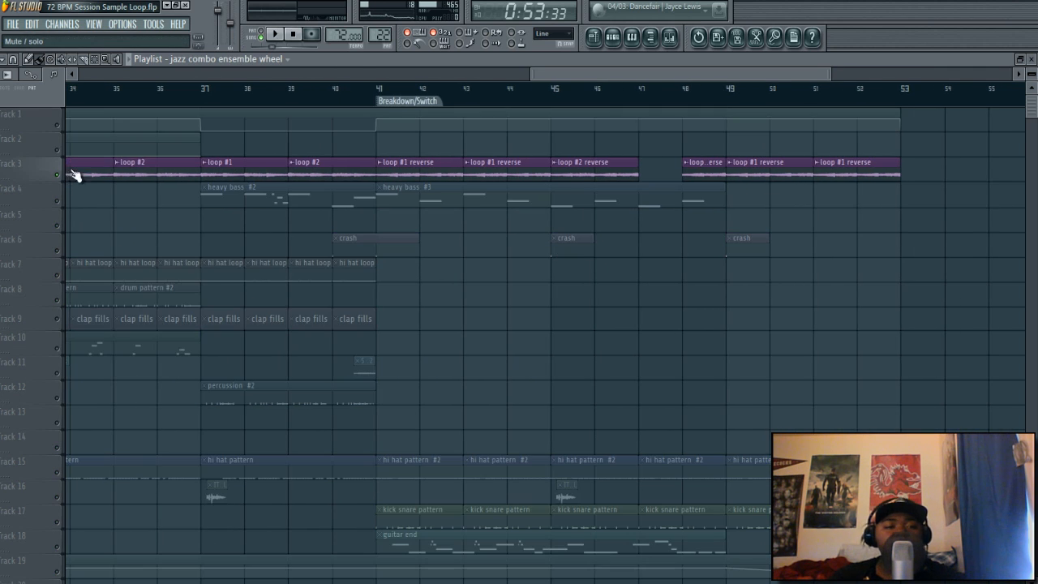
pyautogui.click(388, 101)
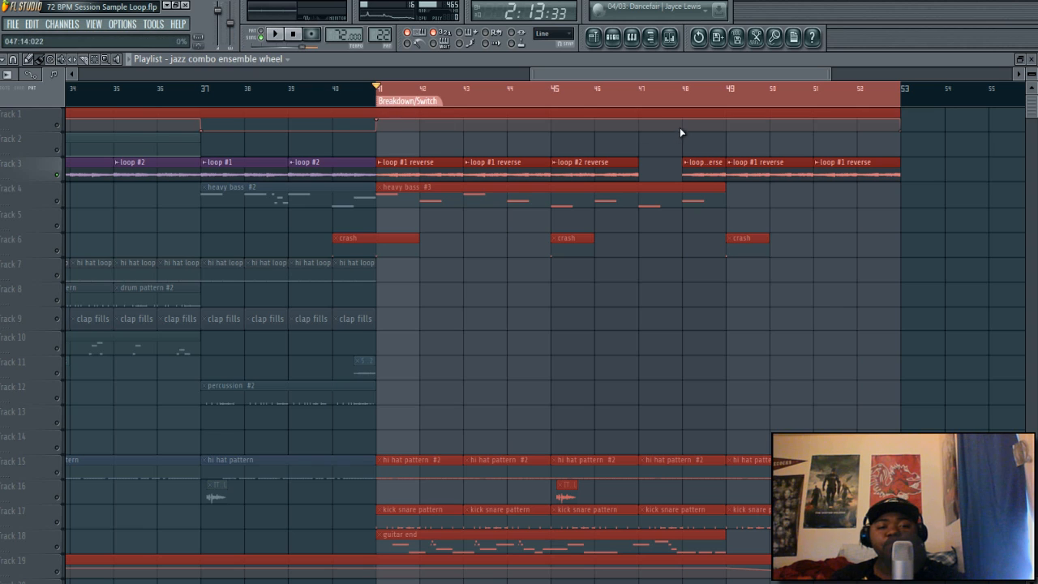
pyautogui.moveTo(723, 93); pyautogui.dragTo(410, 116)
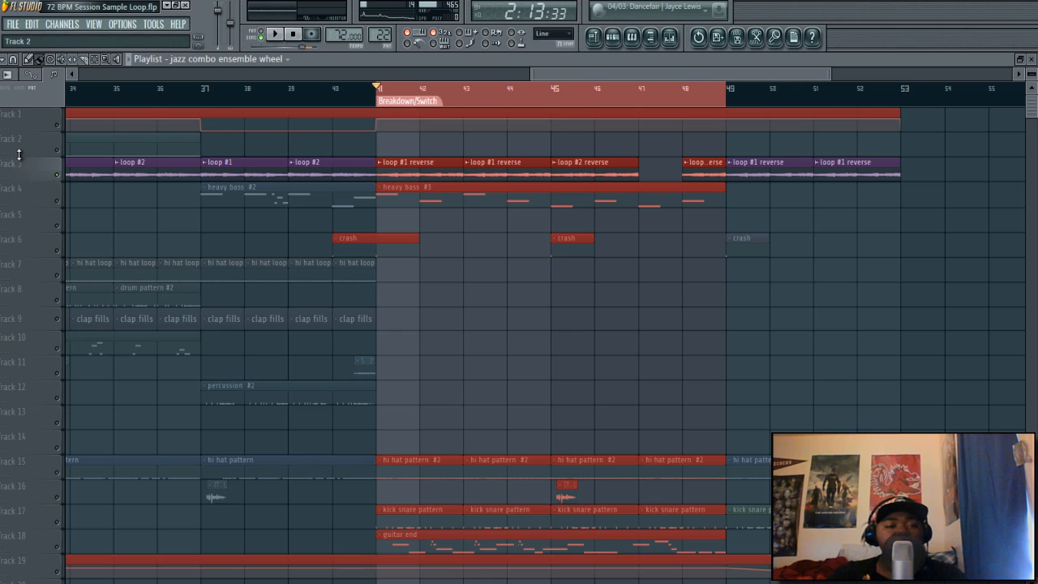
# Step: Play the soloed reversed loops within the breakdown selection at a slightly lower volume, and stop playback
pyautogui.press('space')
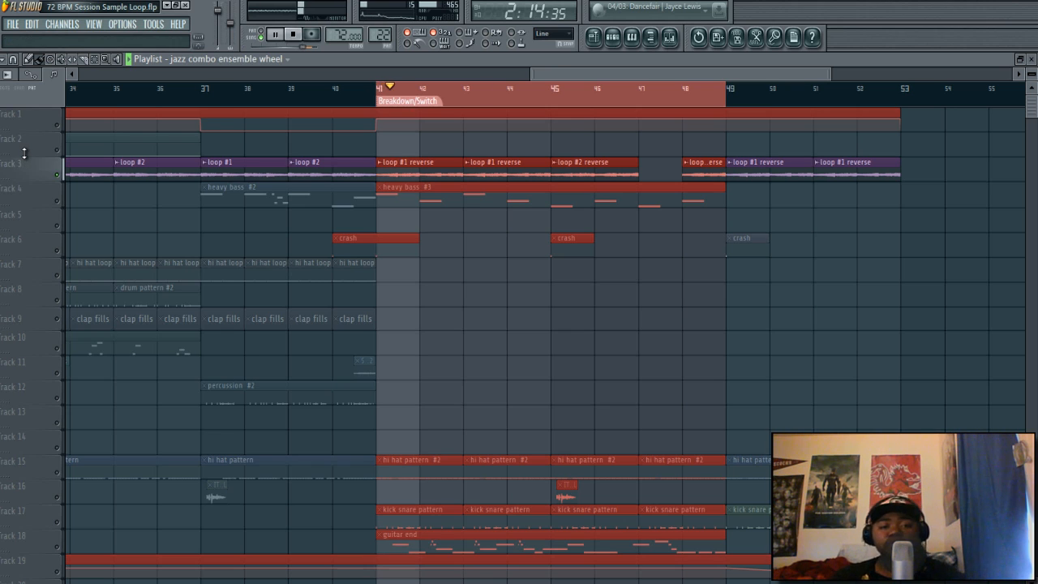
pyautogui.press('XF86AudioLowerVolume')
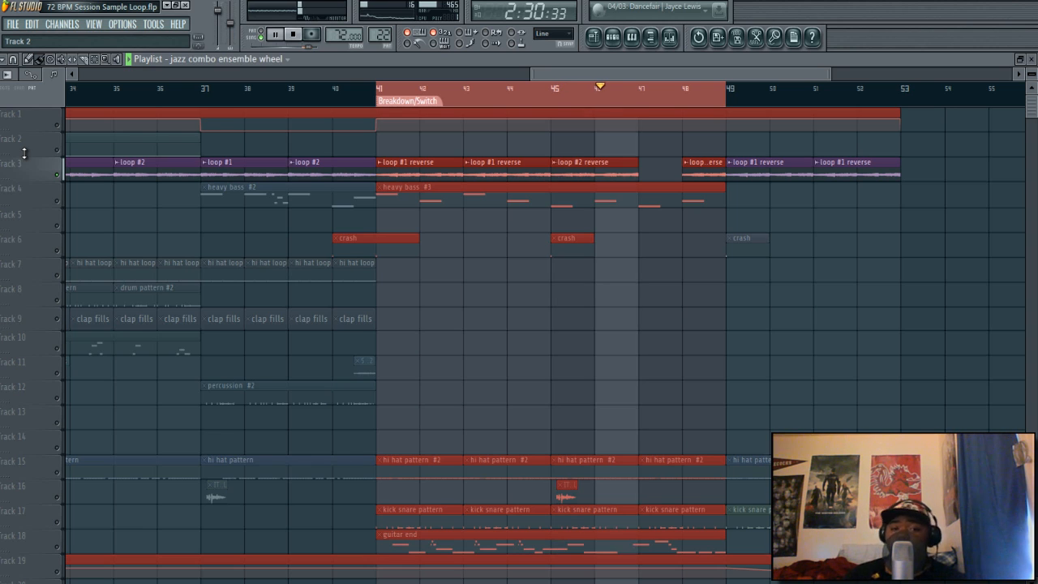
pyautogui.press('space')
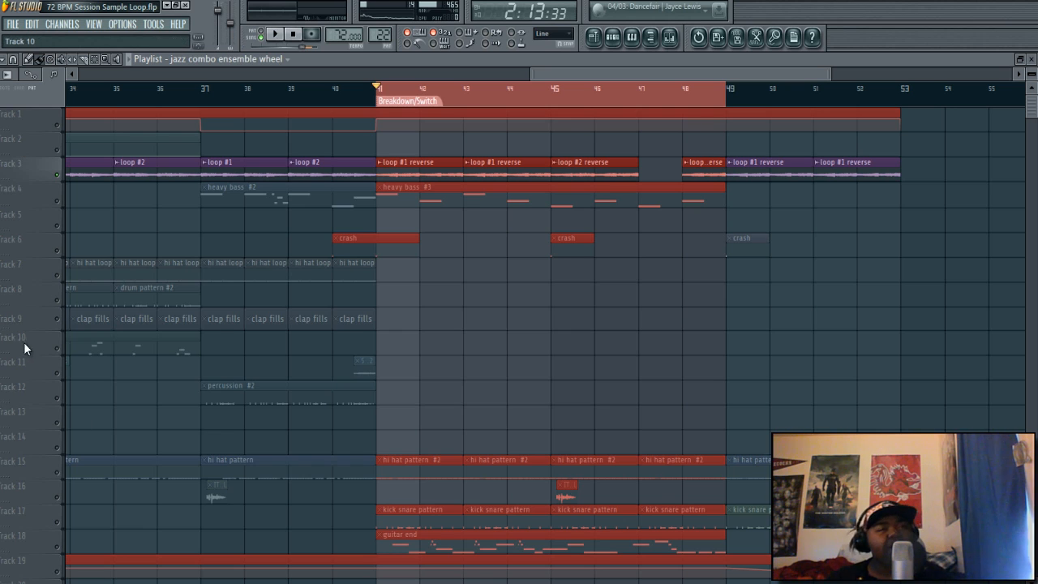
# Step: Unmute Tracks 18 and 19 and play the breakdown selection with the guitar end melody over the reversed loops
pyautogui.click(62, 548)
pyautogui.click(60, 570)
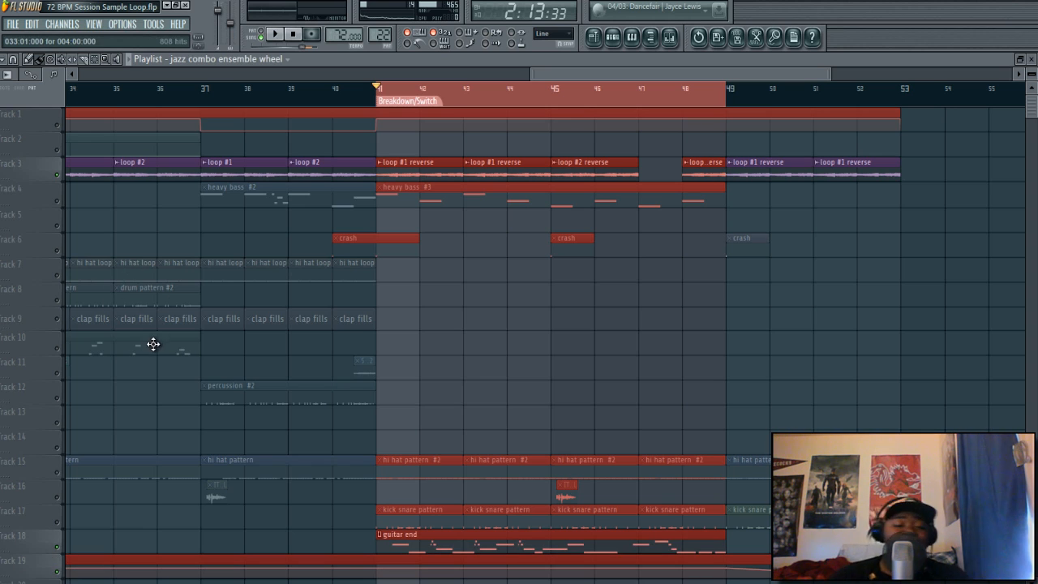
pyautogui.press('space')
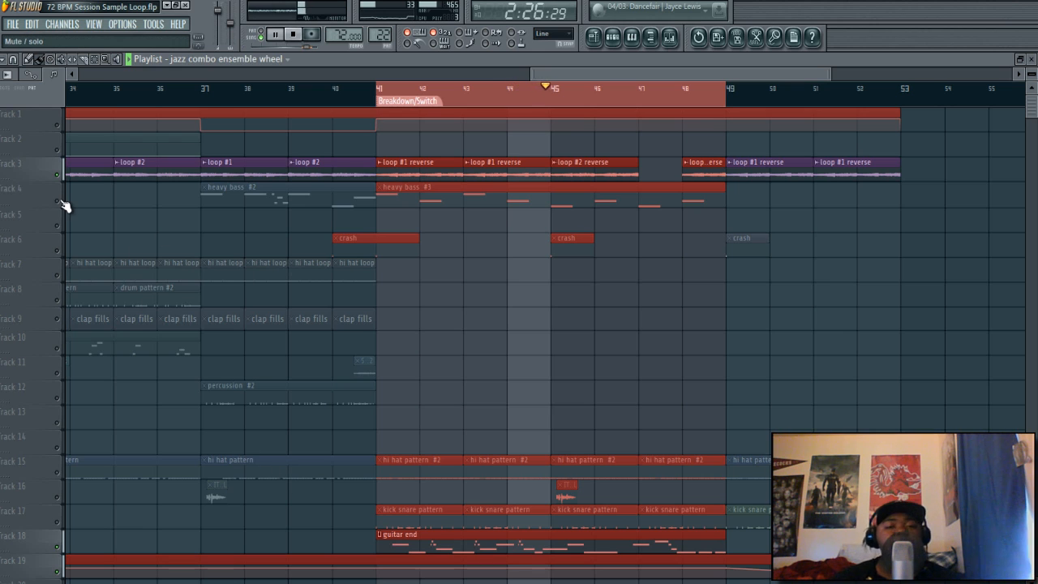
# Step: Bring the heavy bass and crashes into the breakdown by unmuting Tracks 4, 5 and 6, stop playback, and unmute Tracks 1 and 2
pyautogui.click(64, 202)
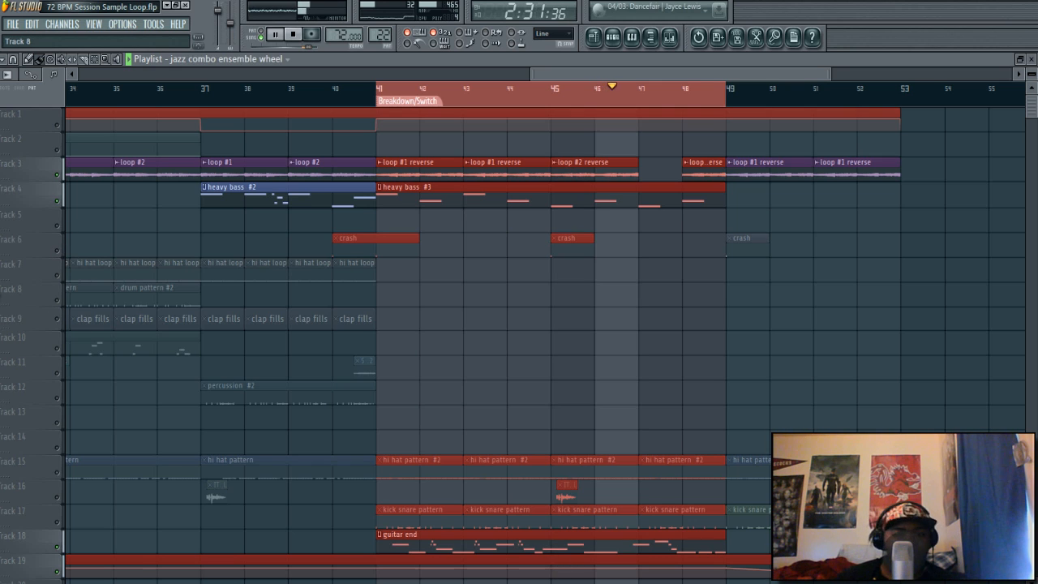
pyautogui.click(62, 234)
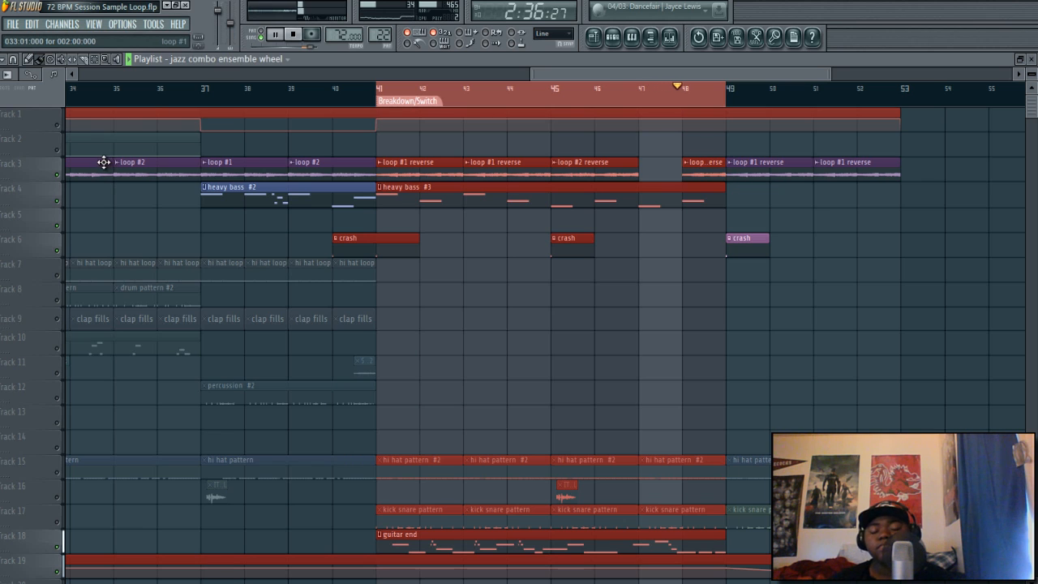
pyautogui.click(55, 150)
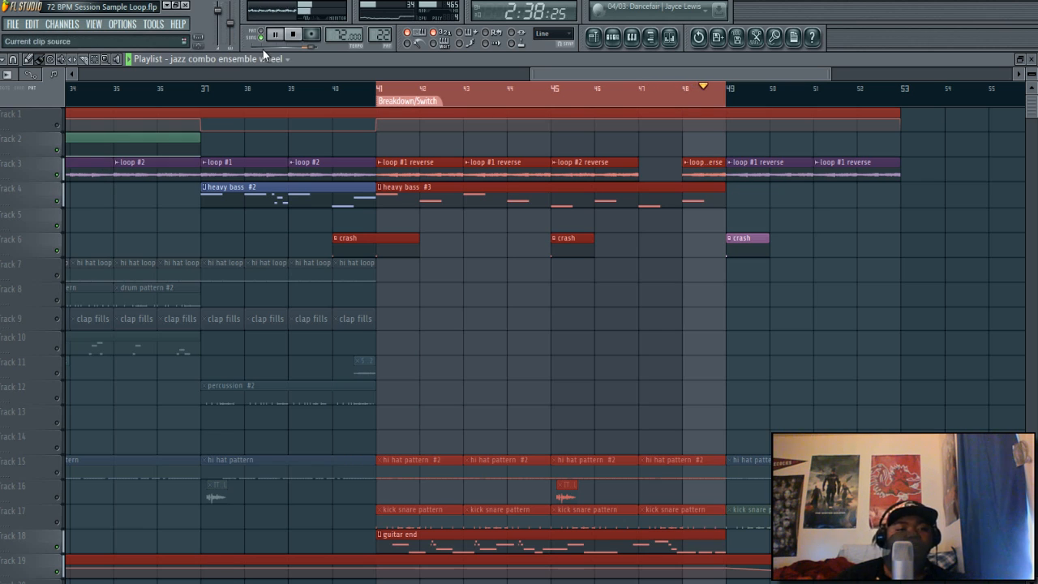
pyautogui.click(290, 39)
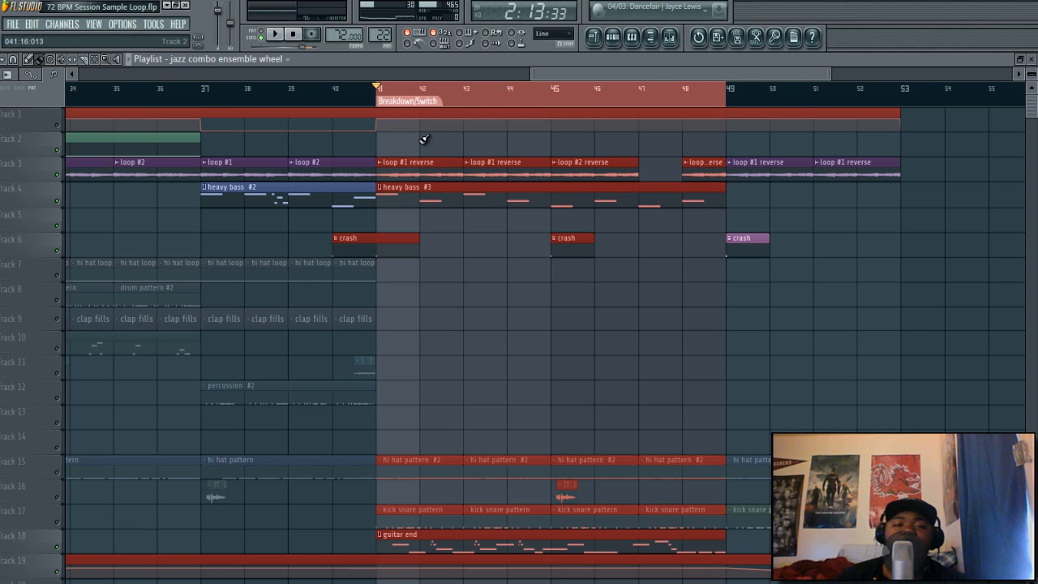
pyautogui.click(57, 125)
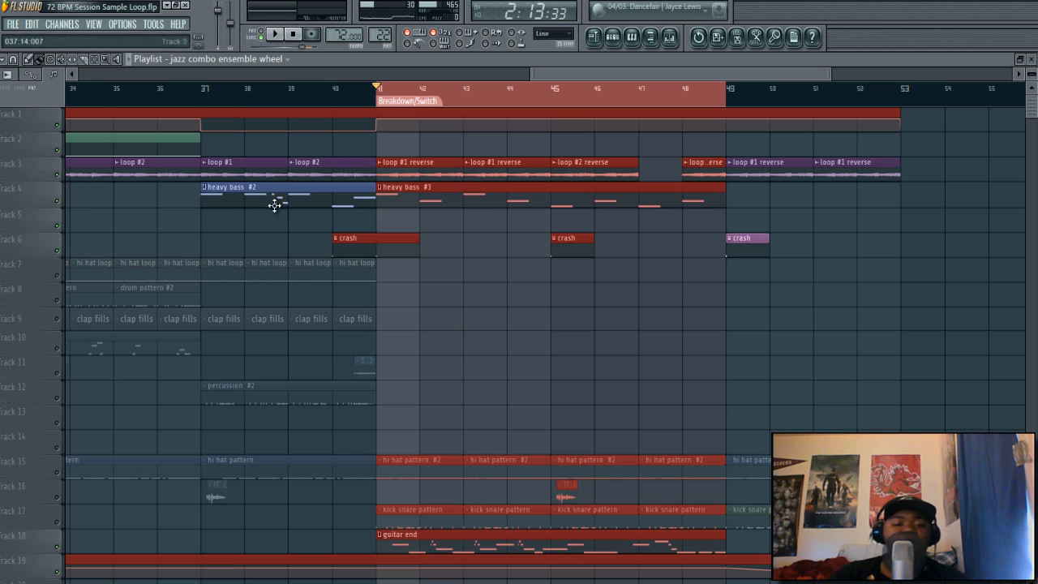
# Step: Unmute Track 17 to enable the kick snare pattern in the Breakdown/Switch section
pyautogui.moveTo(529, 74); pyautogui.dragTo(472, 115)
pyautogui.moveTo(597, 105); pyautogui.dragTo(622, 121)
pyautogui.scroll(2, 656, 278)
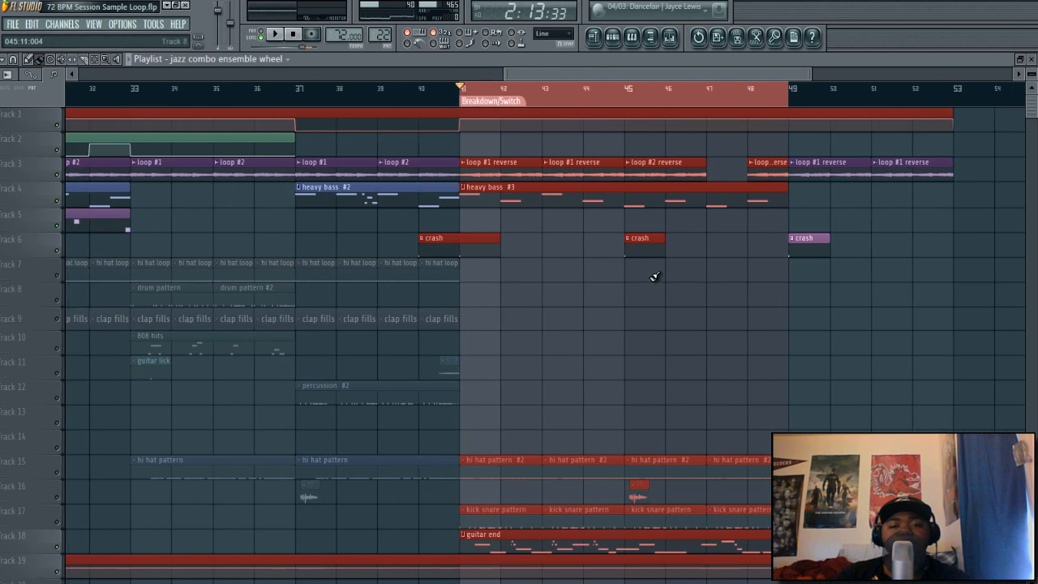
pyautogui.click(58, 523)
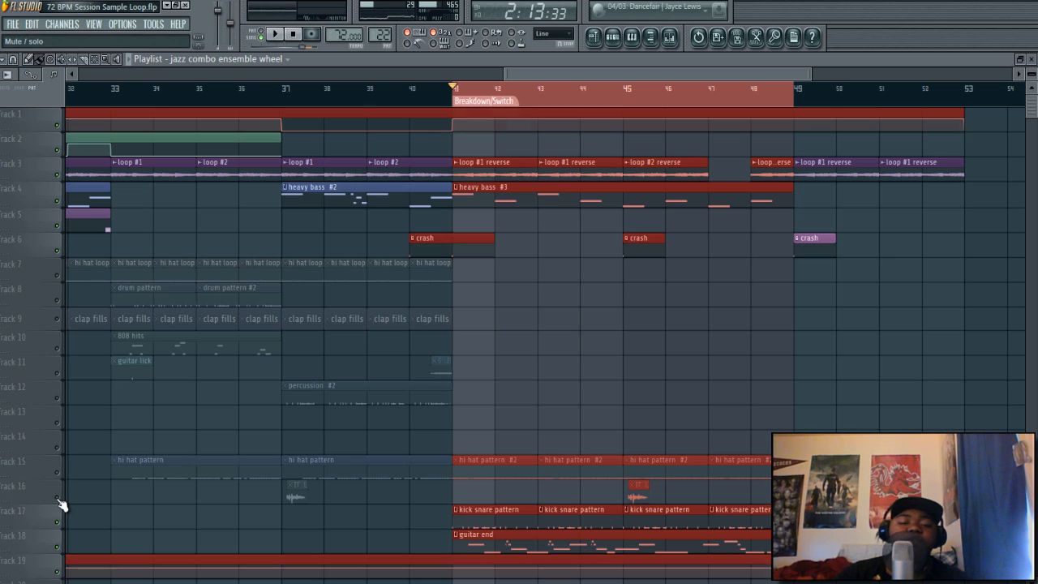
# Step: Restore all muted playlist tracks, clear the time selection, and play the full breakdown from bar 41
pyautogui.rightClick(58, 498)
pyautogui.scroll(-2, 344, 368)
pyautogui.keyDown('ctrl'); pyautogui.click(344, 368); pyautogui.keyUp('ctrl')
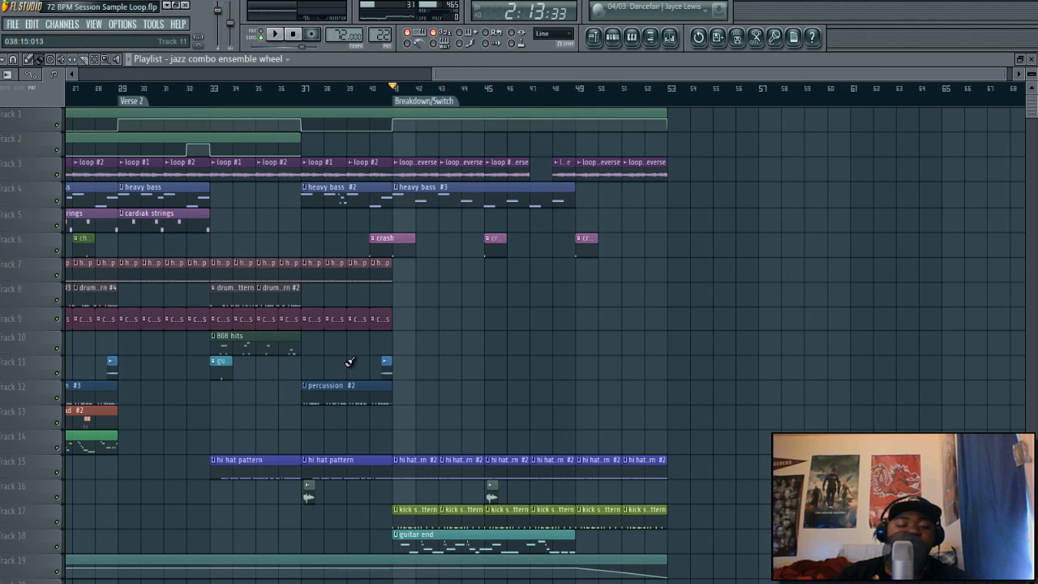
pyautogui.press('space')
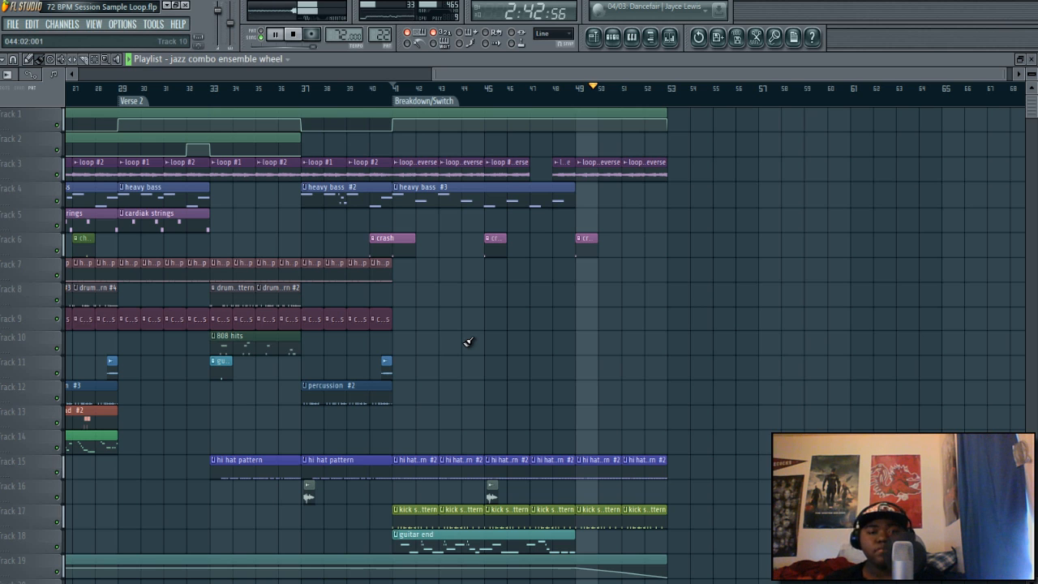
# Step: Stop playback, return the song position to the start, and show the whole arrangement from Intro to Breakdown/Switch in the playlist
pyautogui.press('space')
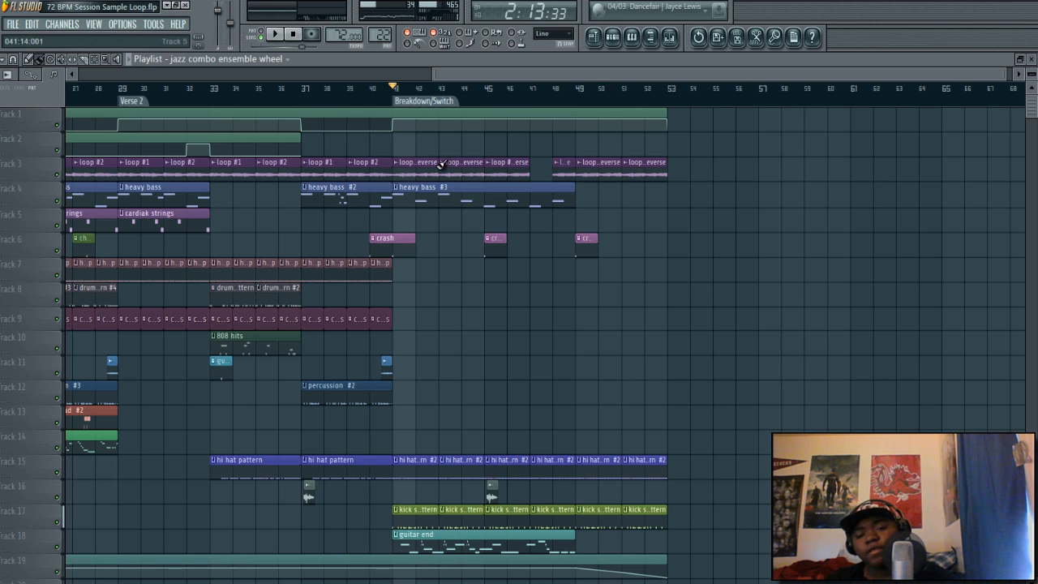
pyautogui.click(294, 34)
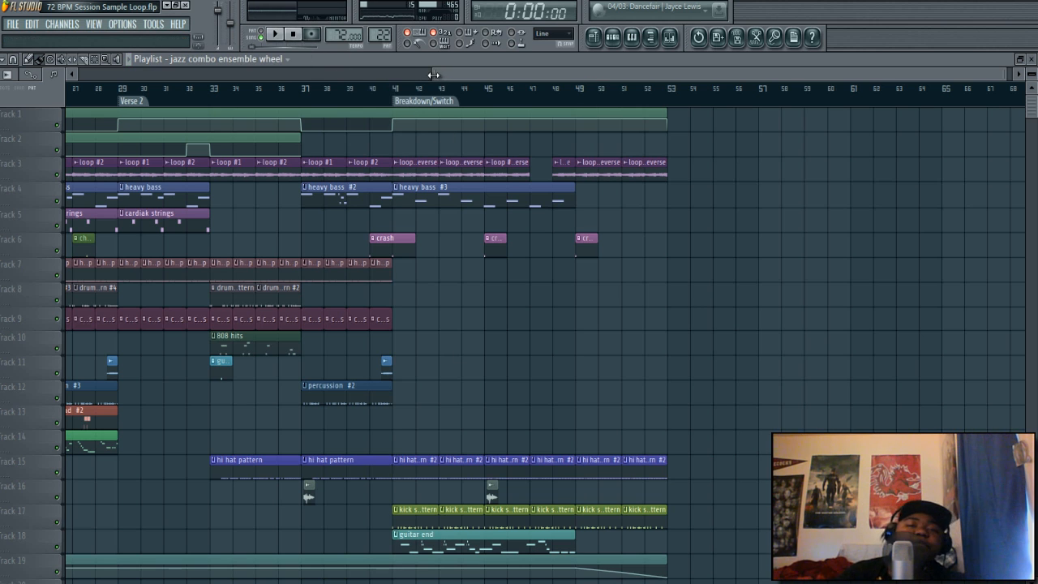
pyautogui.moveTo(433, 74); pyautogui.dragTo(0, 104)
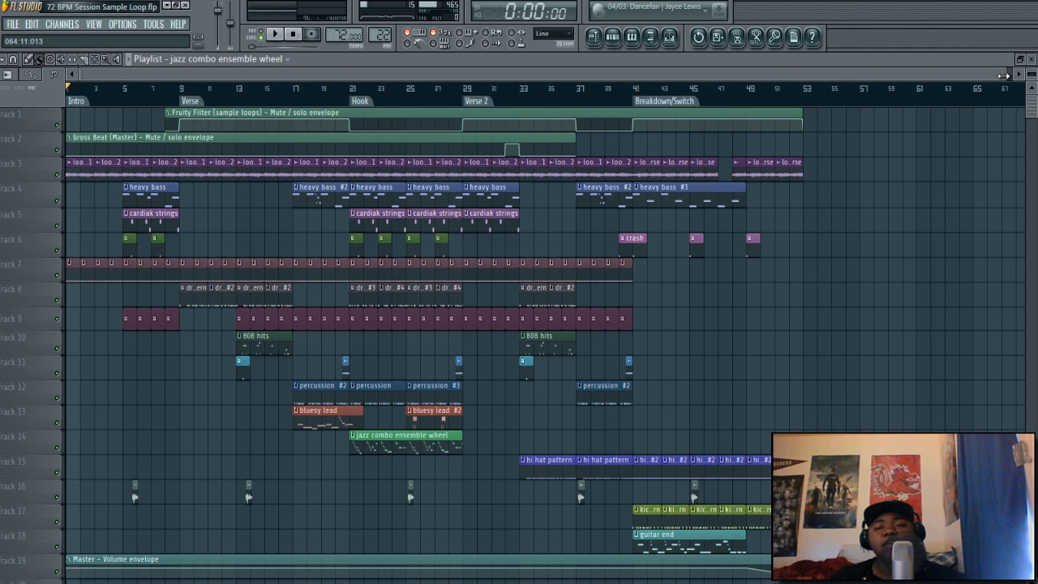
pyautogui.moveTo(1004, 76); pyautogui.dragTo(847, 76)
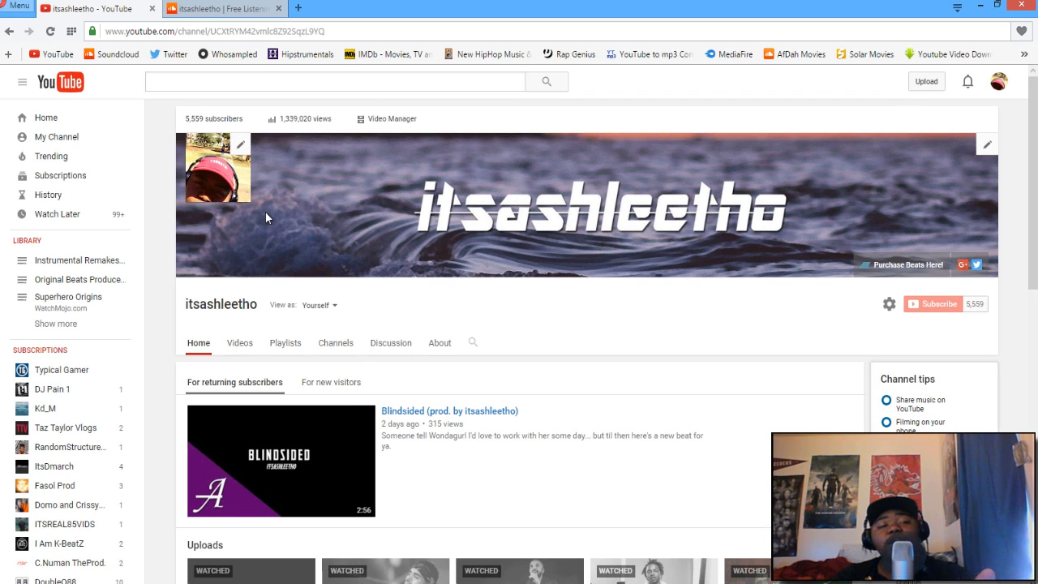
# Step: Show the producer's SoundCloud profile page in the browser, and switch back to the FL Studio playlist
pyautogui.click(208, 12)
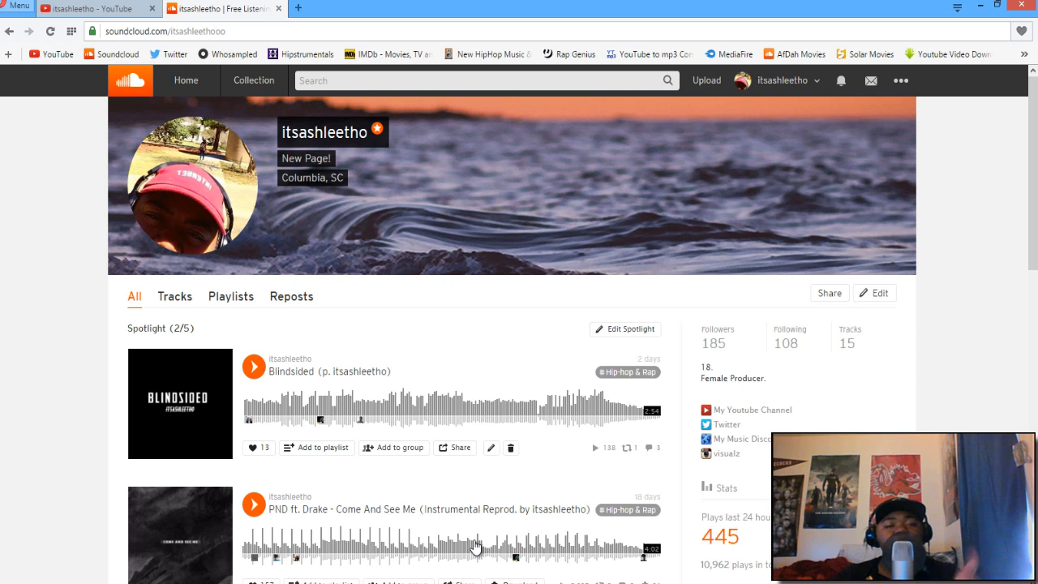
pyautogui.click(456, 583)
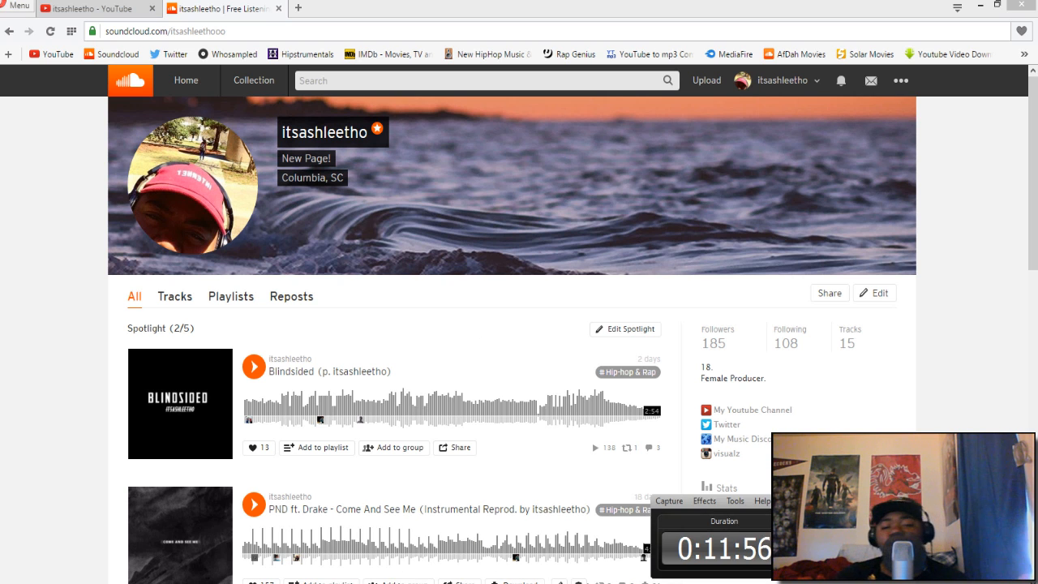
pyautogui.click(405, 583)
pyautogui.click(420, 582)
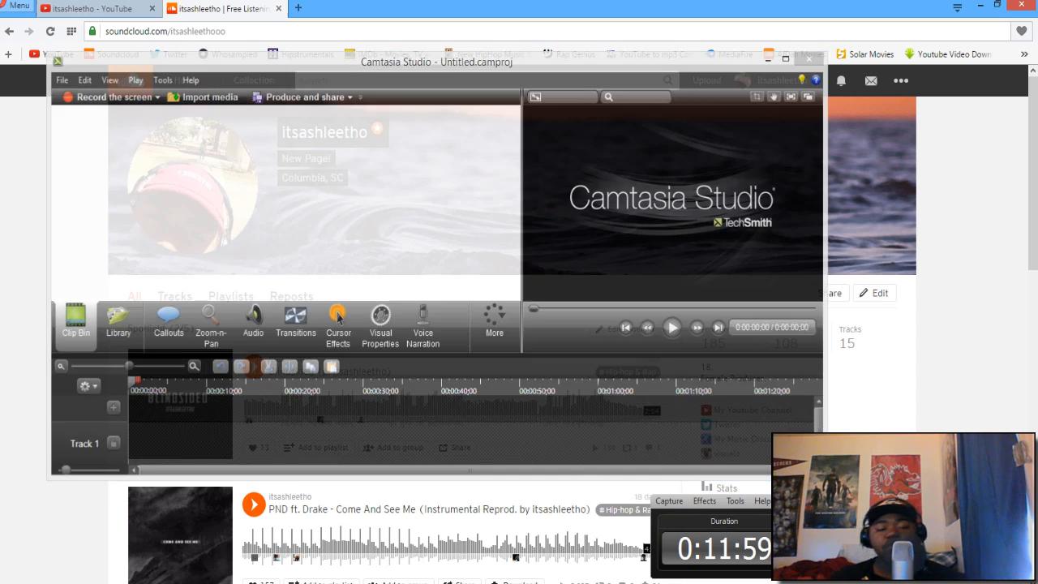
pyautogui.click(375, 583)
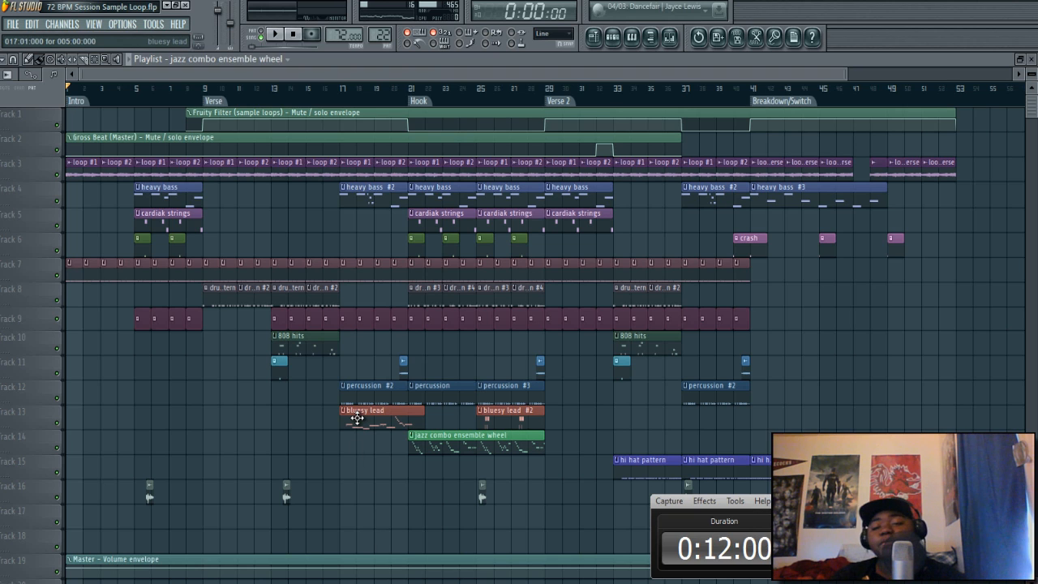